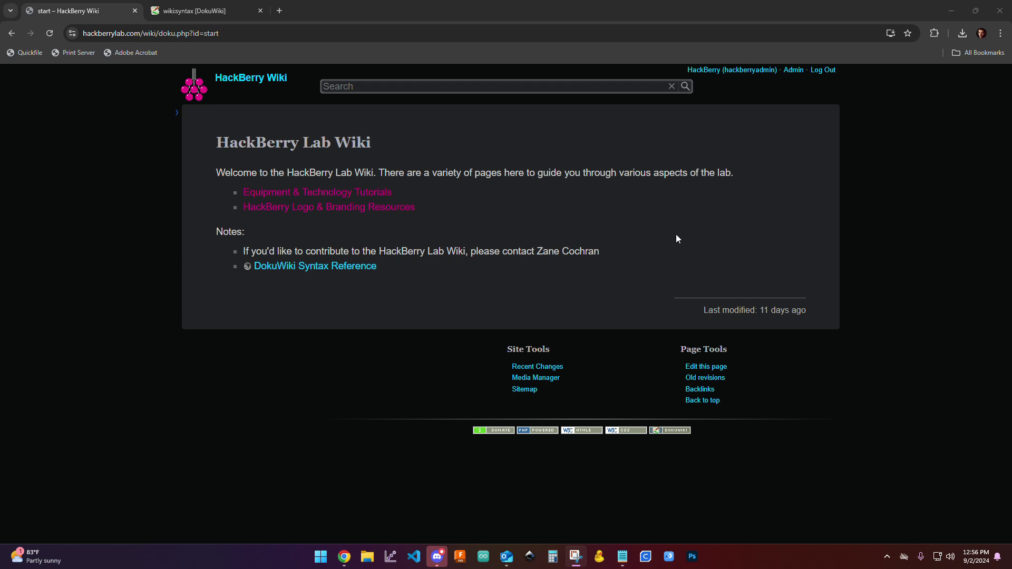
Open the HackBerry Lab Wiki start page source in the editor.
click(706, 367)
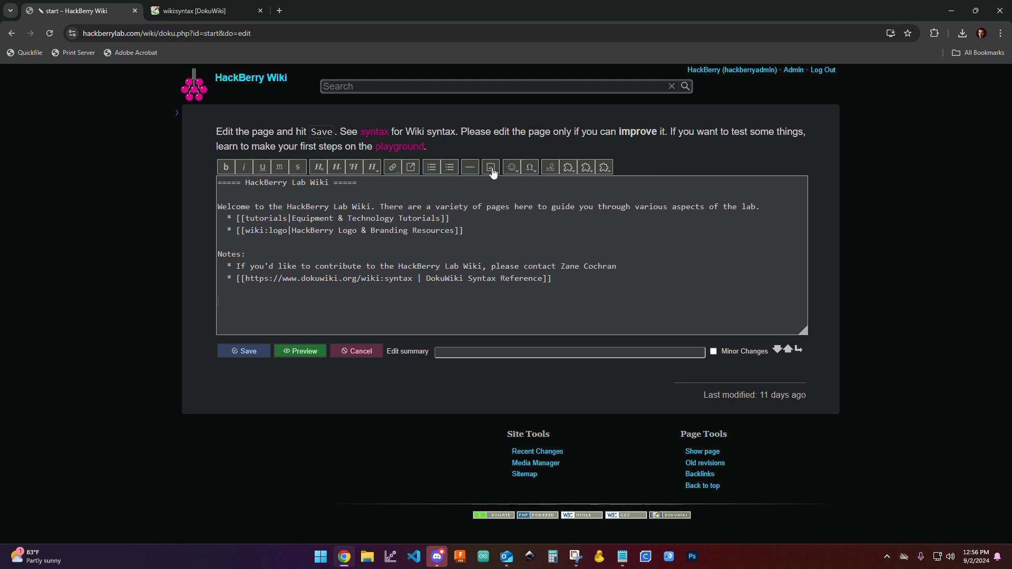
Open the Media Files window from the editor toolbar and enlarge it.
click(491, 167)
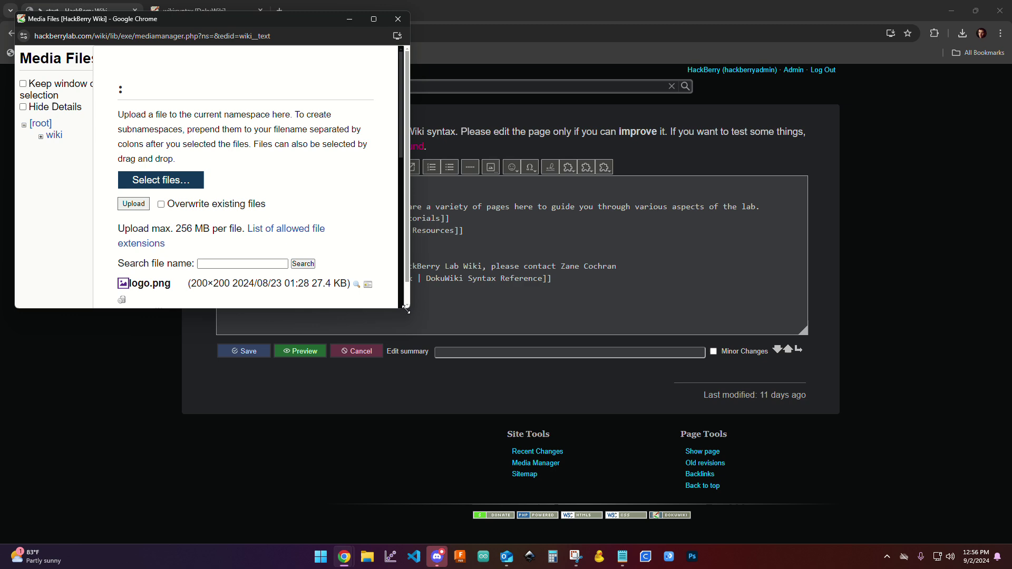
drag(409, 308, 819, 405)
scroll(454, 269, down, 5)
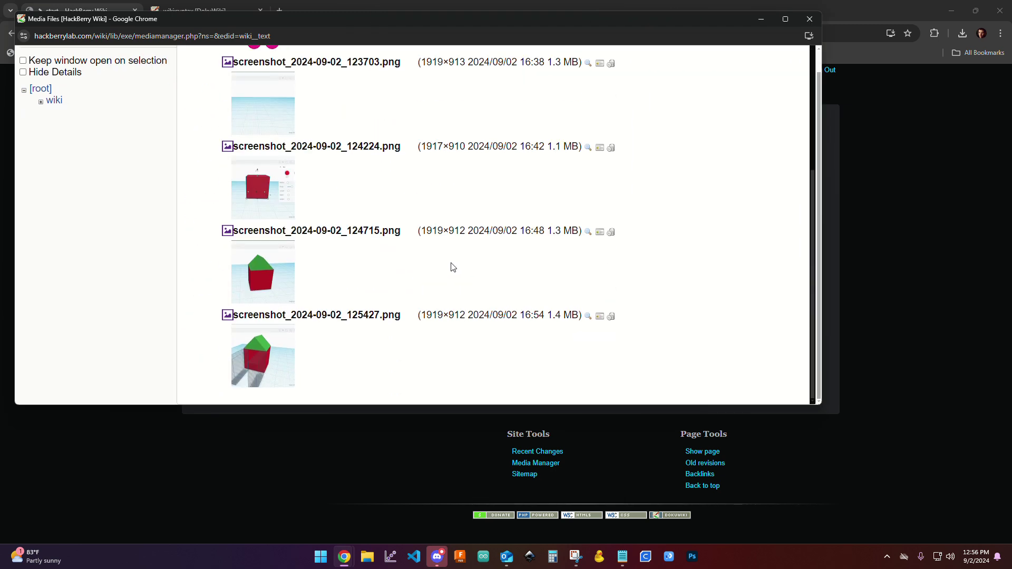
scroll(453, 268, up, 5)
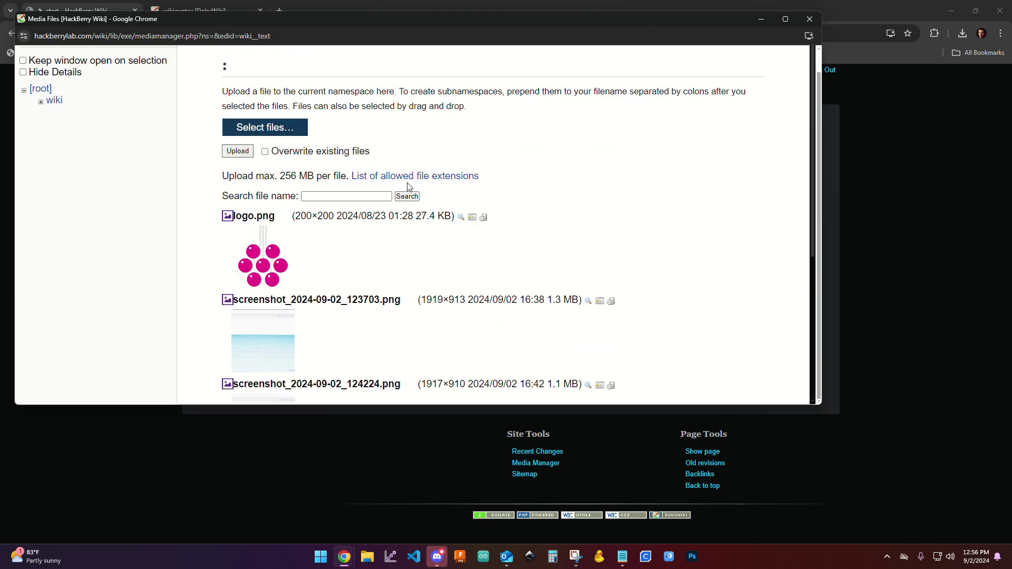
scroll(348, 212, down, 4)
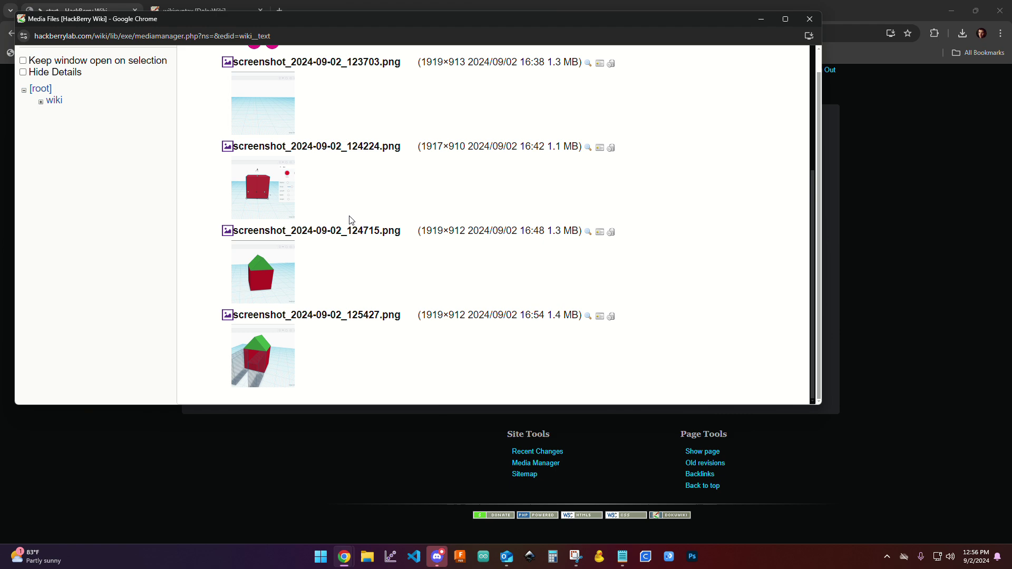
scroll(395, 237, up, 2)
scroll(395, 236, up, 3)
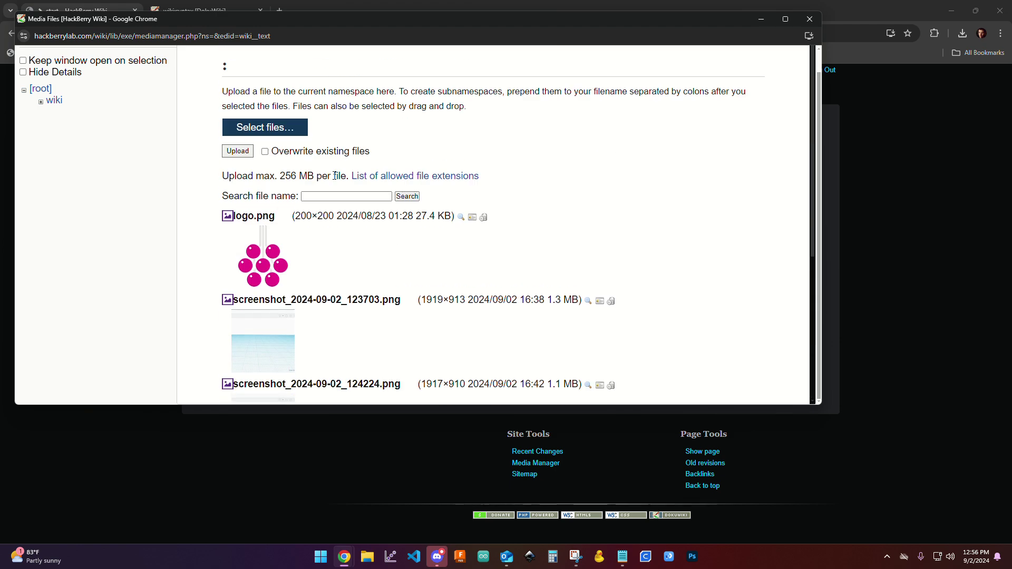
Choose Screenshot 2024-09-02 124918.png from the Desktop as the file to upload.
click(274, 132)
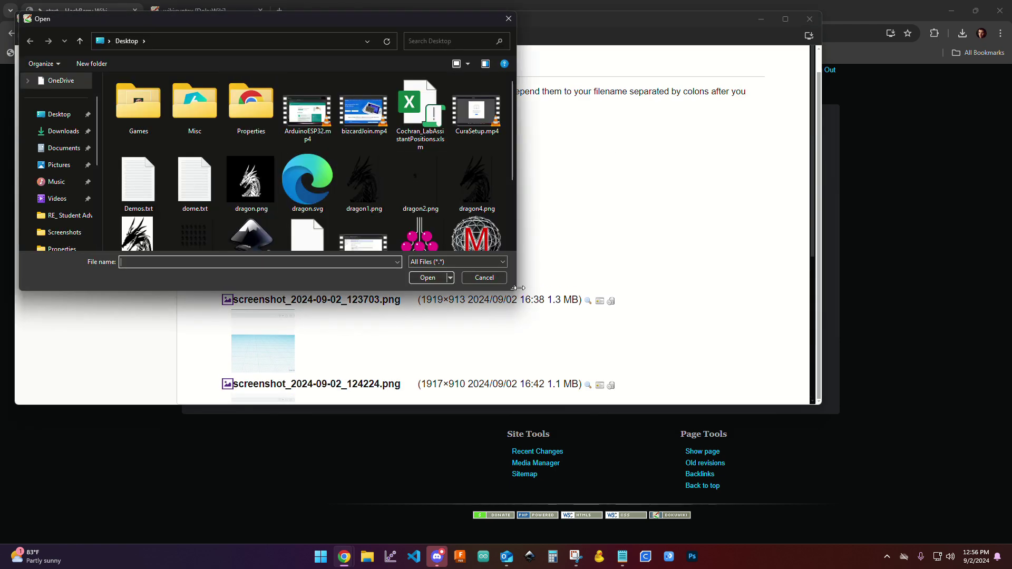
drag(518, 288, 588, 289)
scroll(299, 214, down, 3)
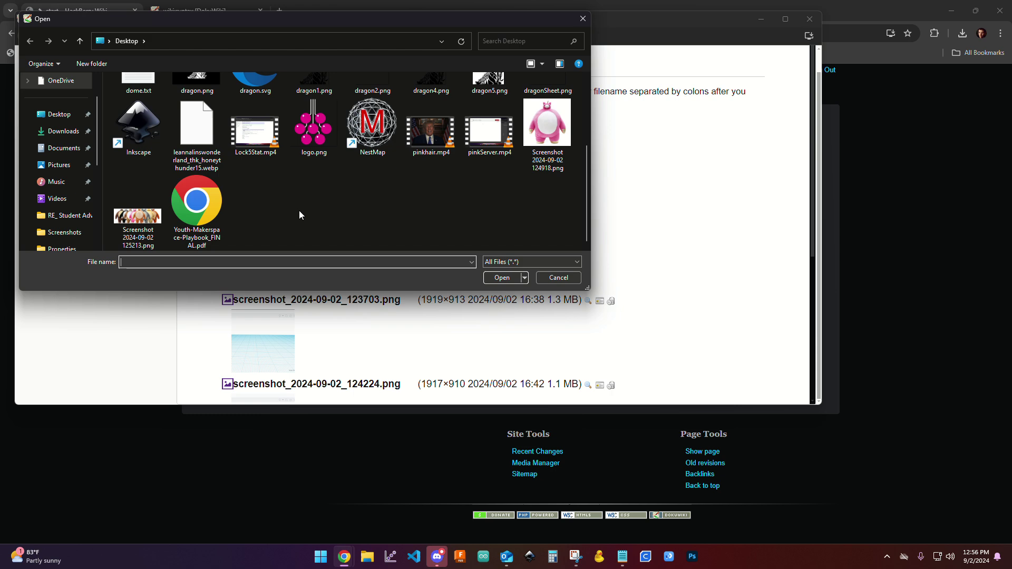
double_click(548, 121)
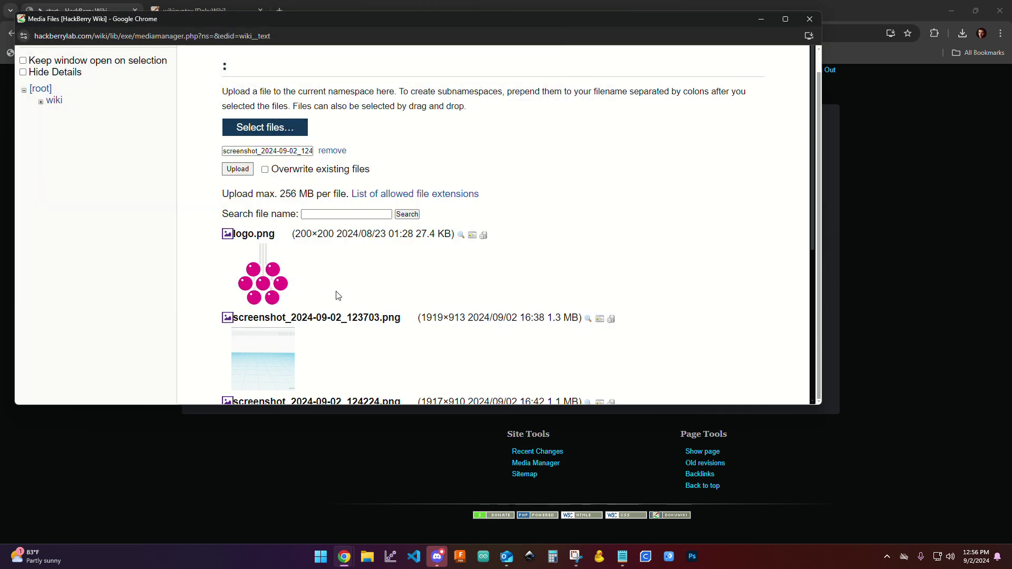
scroll(356, 295, down, 5)
scroll(355, 284, up, 5)
click(227, 149)
scroll(305, 274, down, 4)
scroll(330, 294, up, 4)
scroll(330, 294, up, 1)
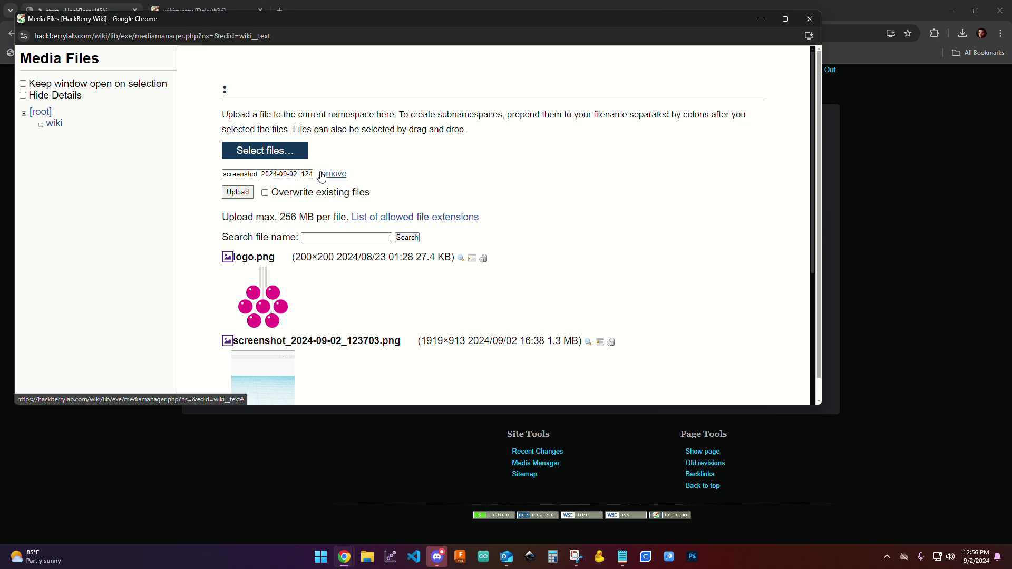
Upload the unicorn screenshot and reload the [root] media list to show it.
click(237, 193)
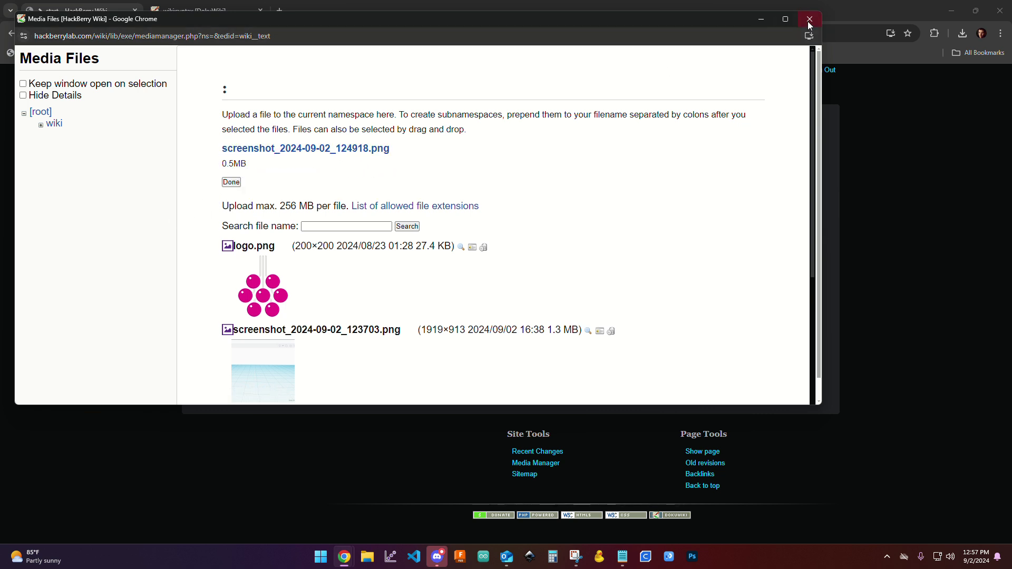
scroll(403, 215, down, 5)
scroll(416, 219, down, 1)
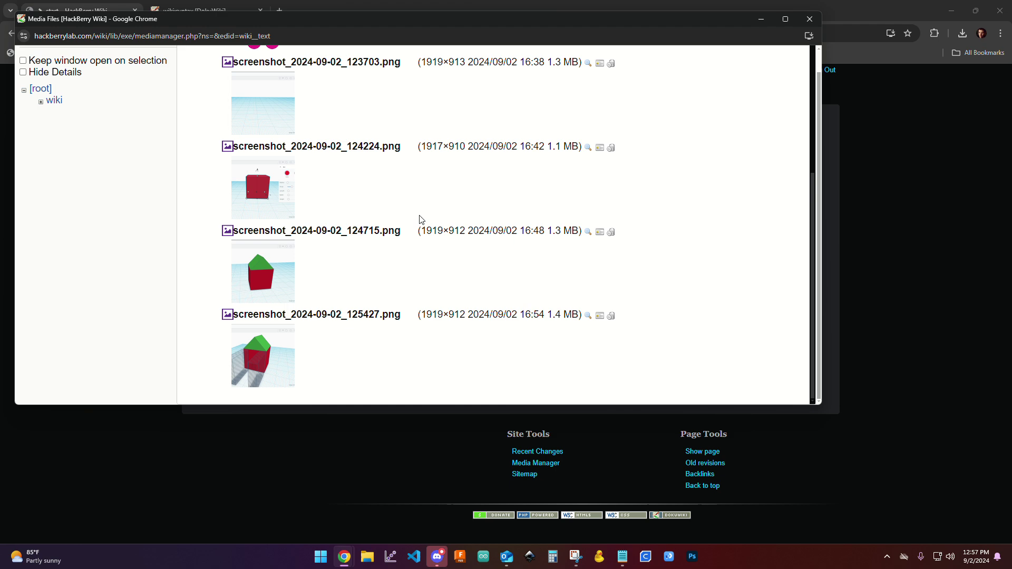
scroll(419, 232, up, 6)
scroll(418, 234, down, 6)
scroll(419, 234, up, 6)
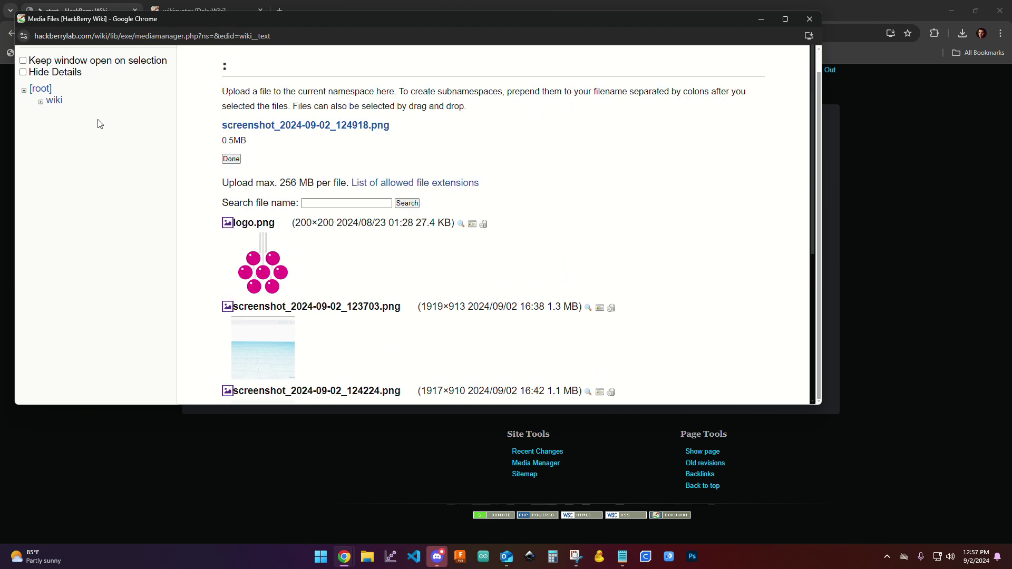
click(41, 89)
scroll(470, 250, down, 6)
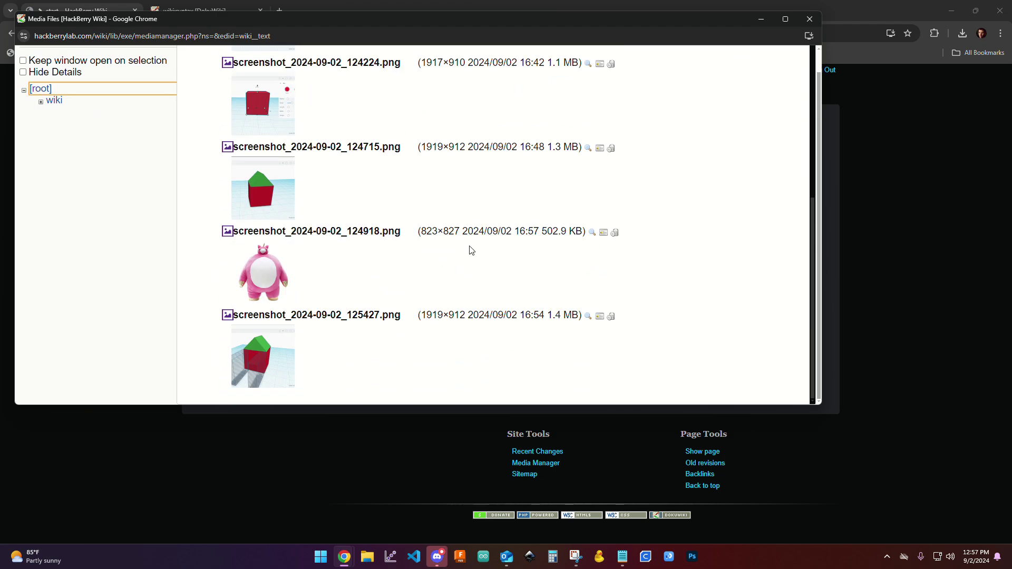
Insert the uploaded unicorn image, left-aligned at width 200, into the page source.
click(258, 276)
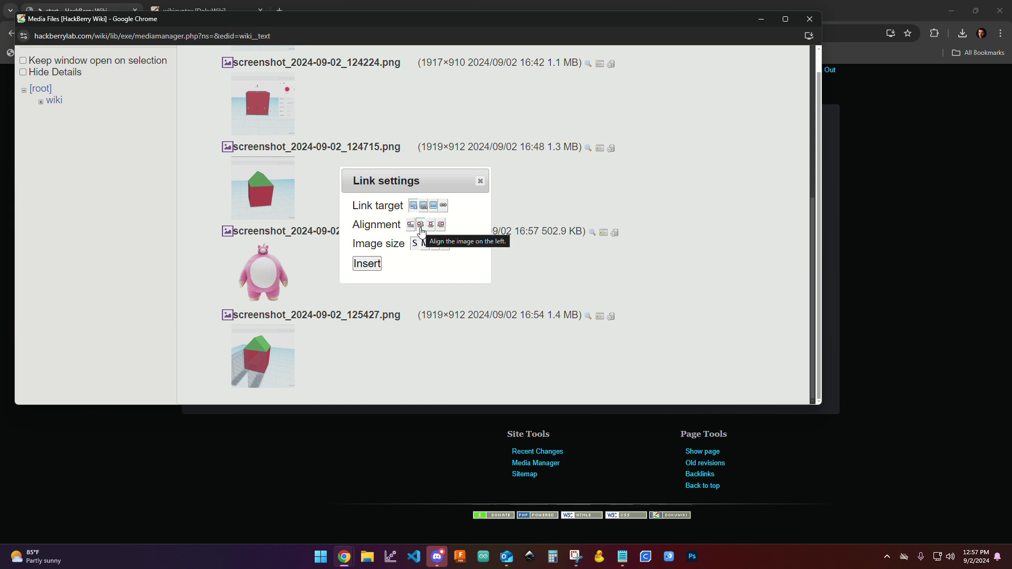
click(420, 226)
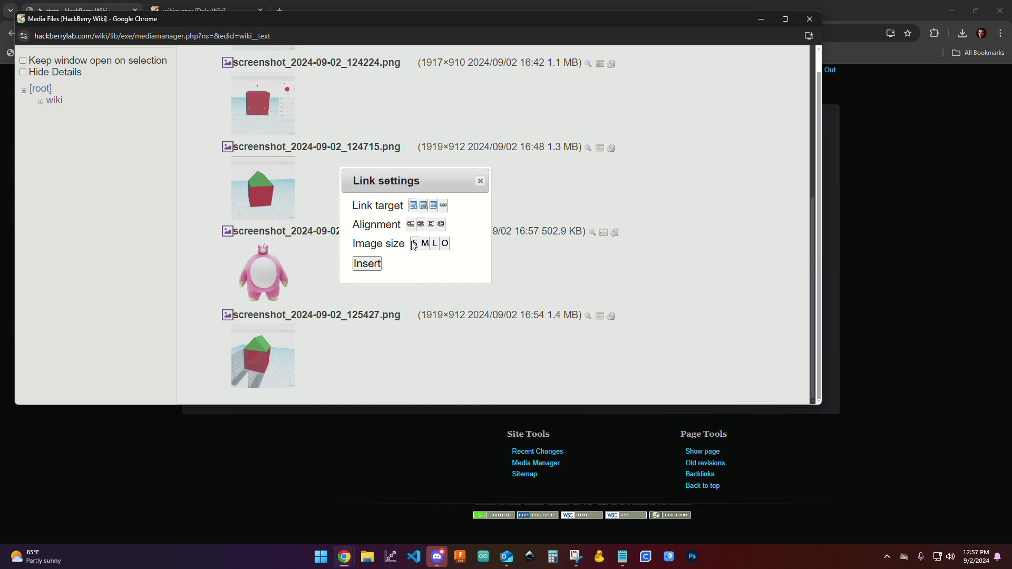
click(366, 264)
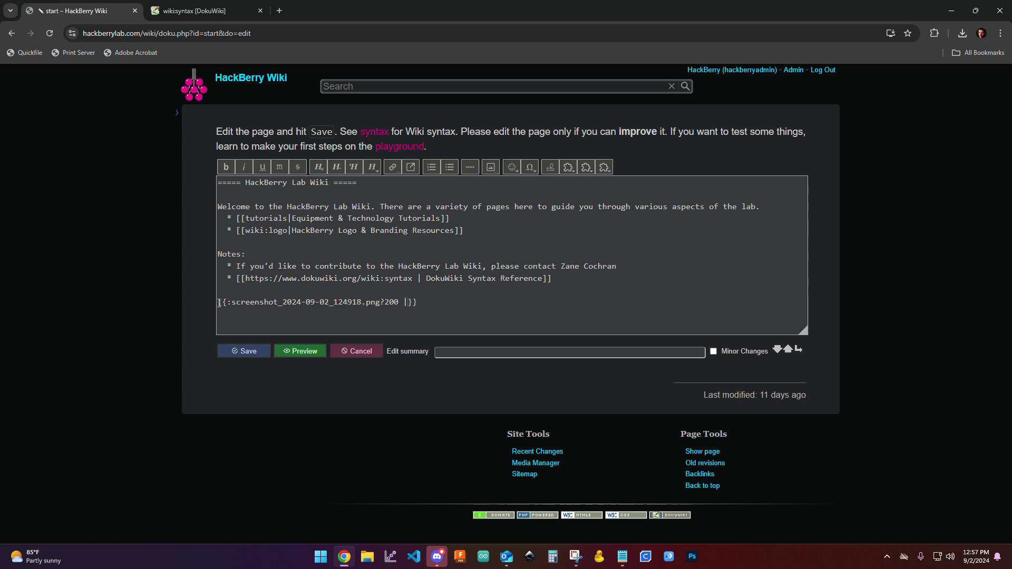
Preview the start page and check the unicorn image renders beneath the notes.
click(456, 297)
click(300, 351)
scroll(350, 325, down, 6)
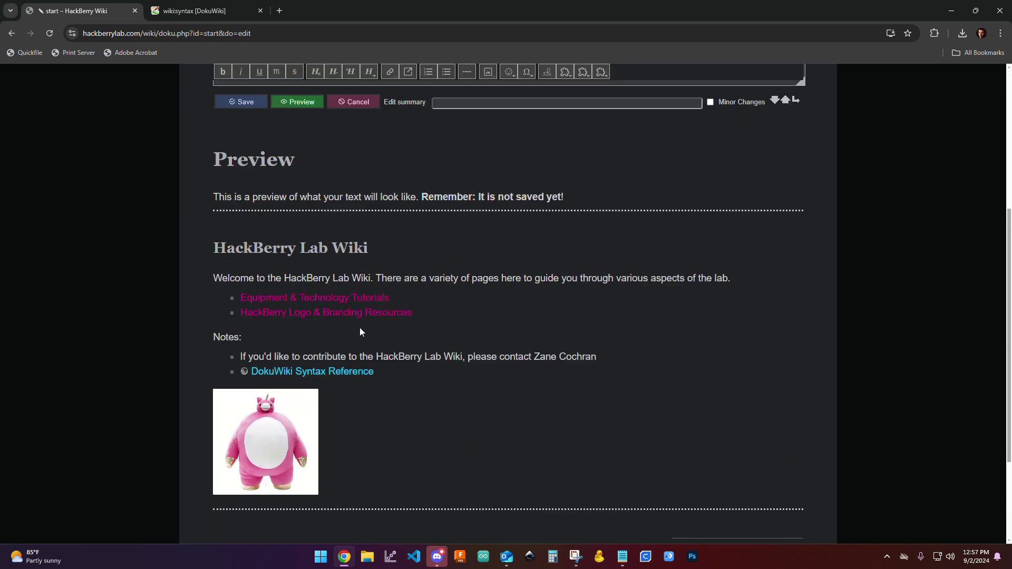
scroll(359, 327, down, 3)
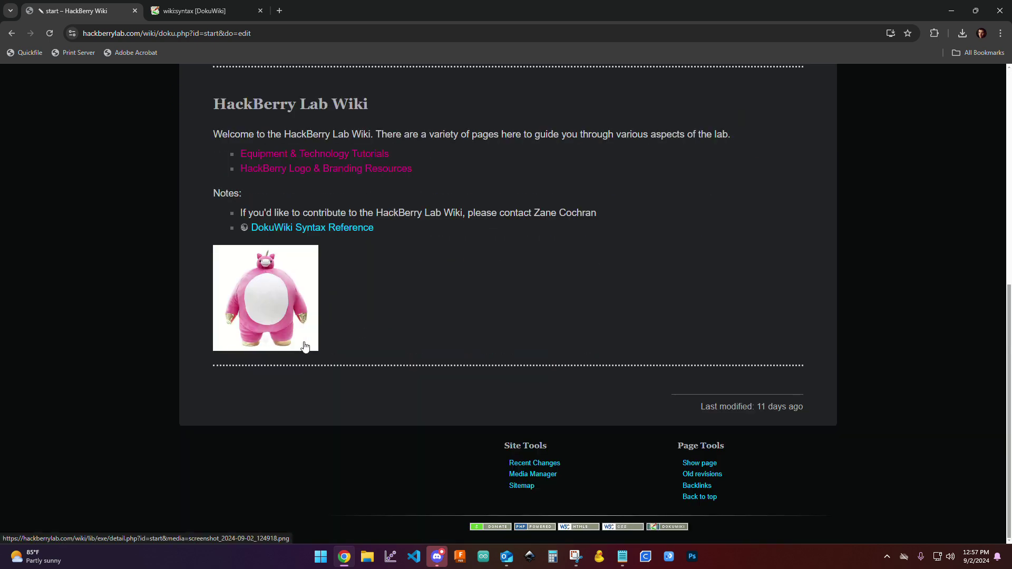
scroll(295, 340, up, 8)
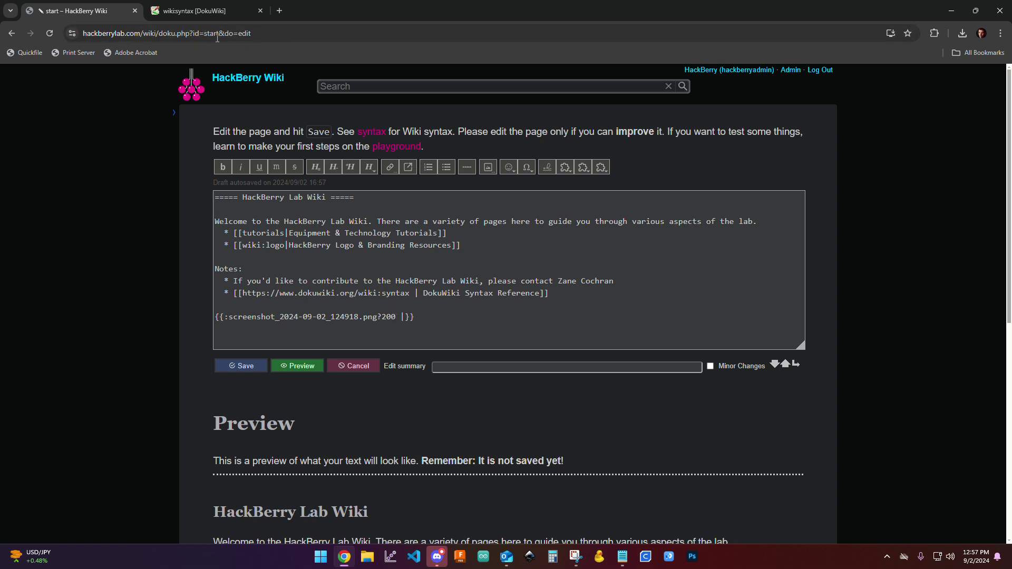
In a new tab, open the DokuWiki Syntax Reference at its Media Files section.
middle_click(235, 82)
click(216, 11)
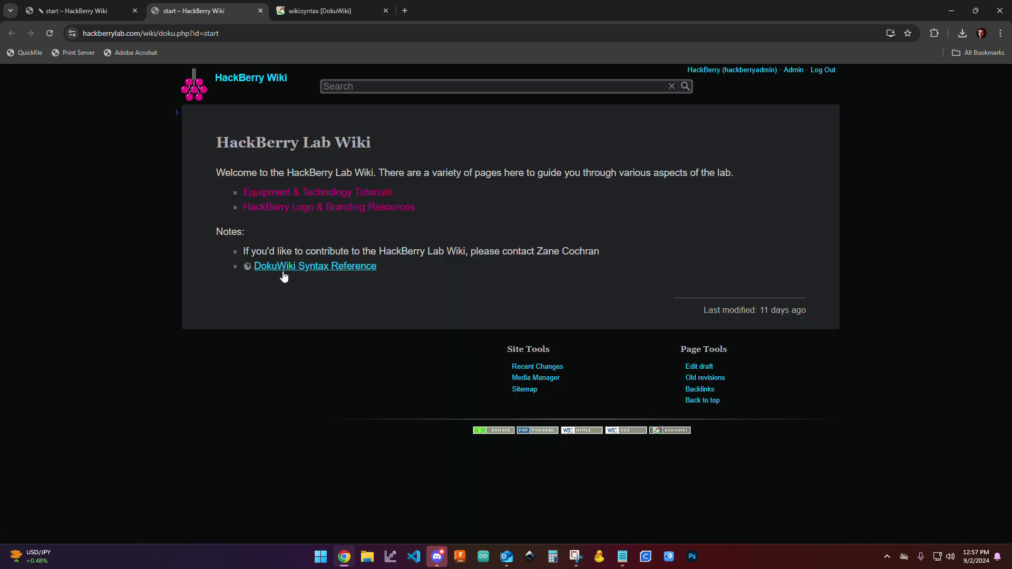
click(317, 270)
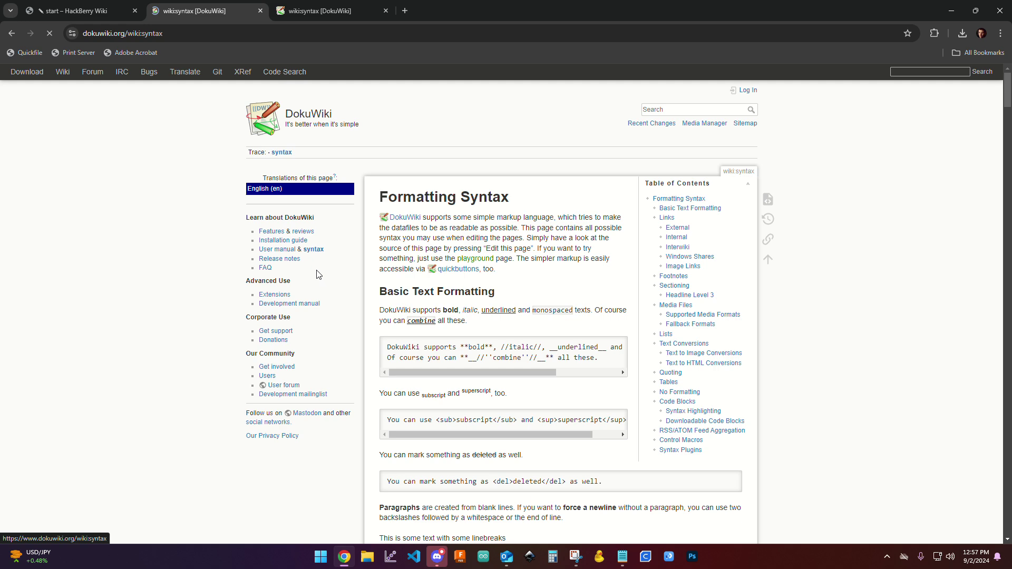
click(675, 306)
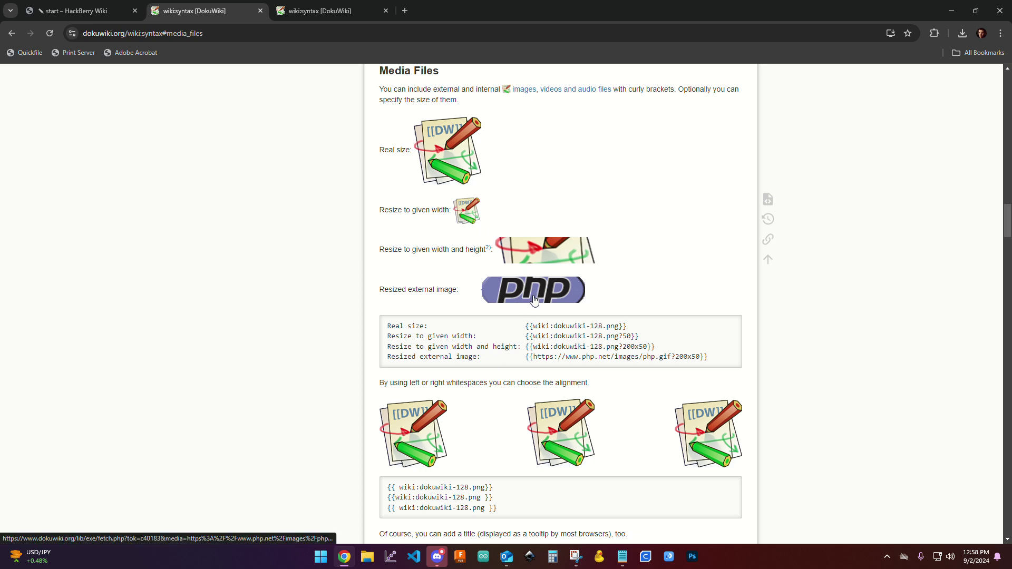
Study the resize and whitespace-based alignment examples, highlighting the trailing space that sets left alignment.
drag(402, 325, 474, 336)
click(400, 345)
drag(400, 346, 513, 349)
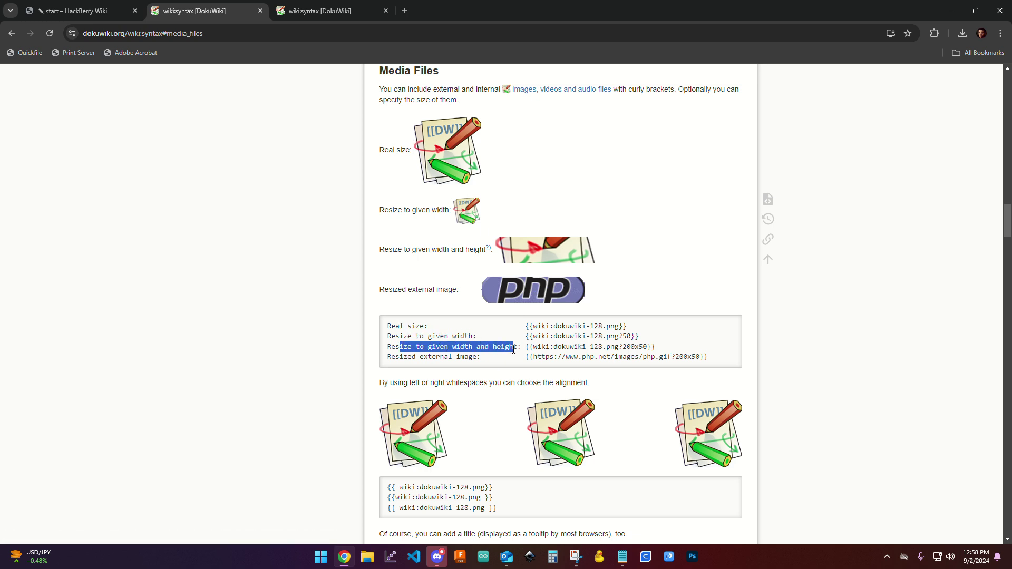
click(471, 358)
scroll(485, 341, down, 2)
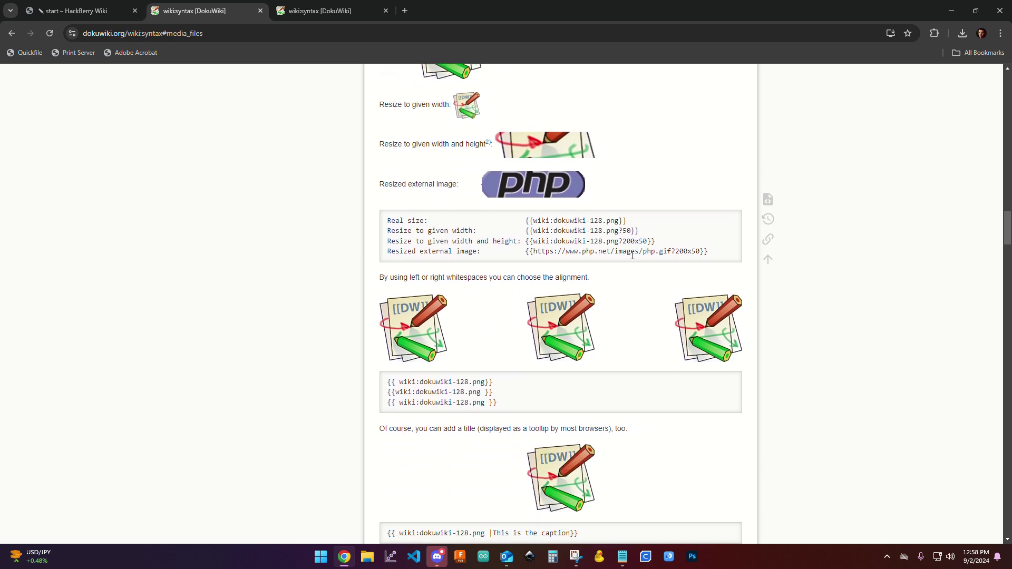
drag(412, 382, 490, 402)
click(489, 402)
scroll(464, 390, down, 1)
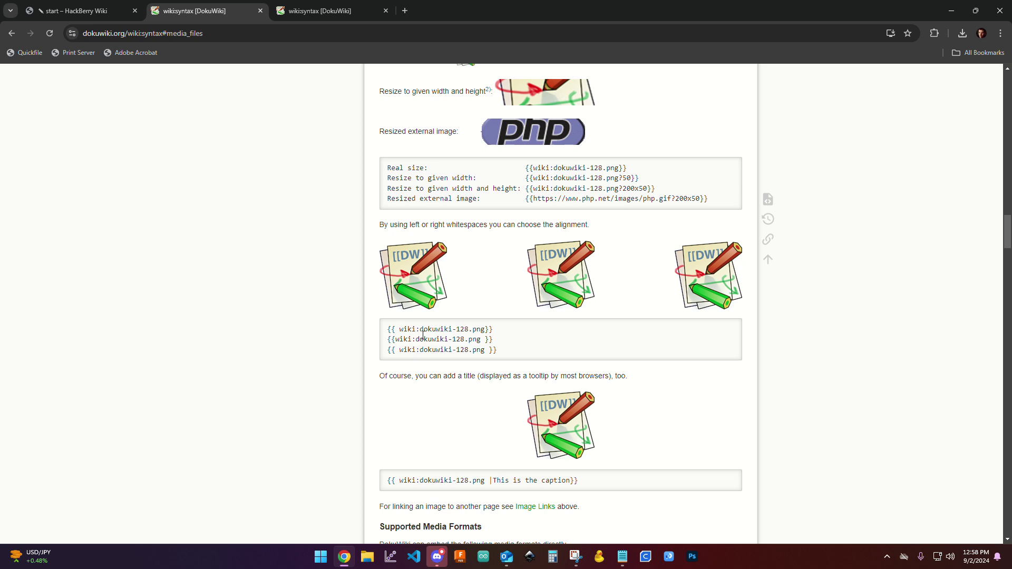
drag(424, 339, 481, 350)
scroll(453, 362, up, 1)
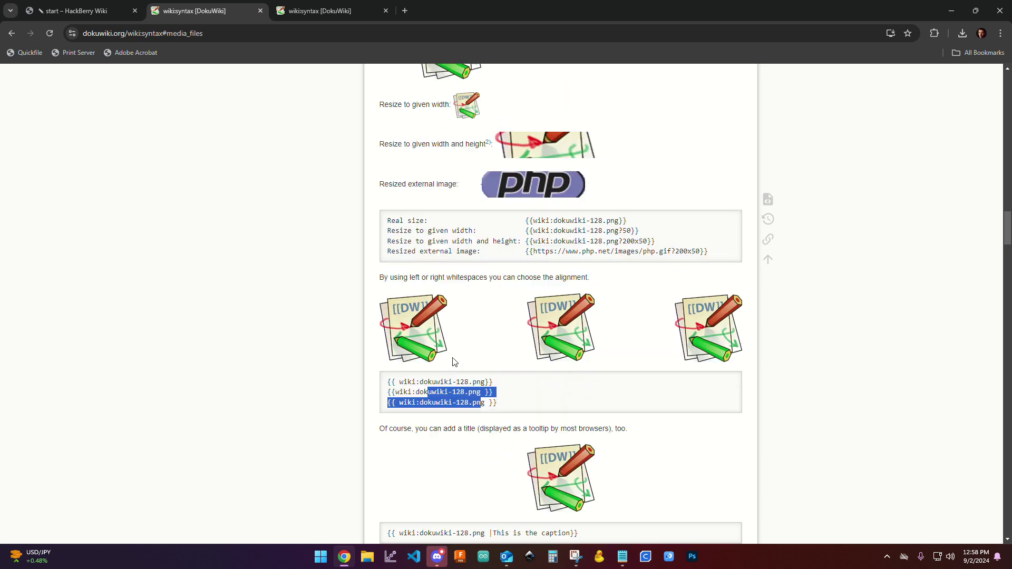
click(451, 380)
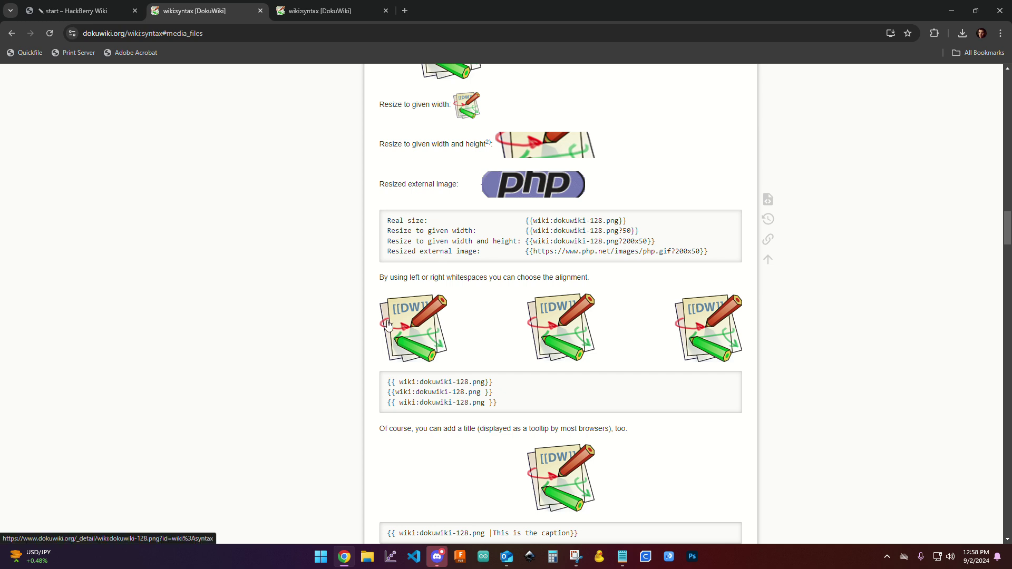
double_click(482, 392)
Back in the HackBerry editor, add a space and colon after '{{' in the image markup.
click(711, 334)
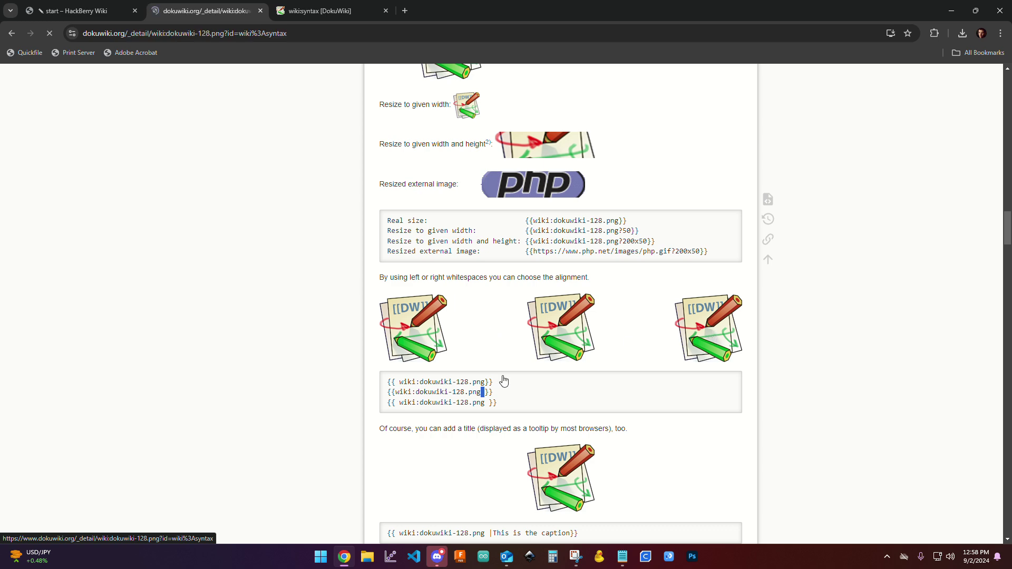
click(11, 33)
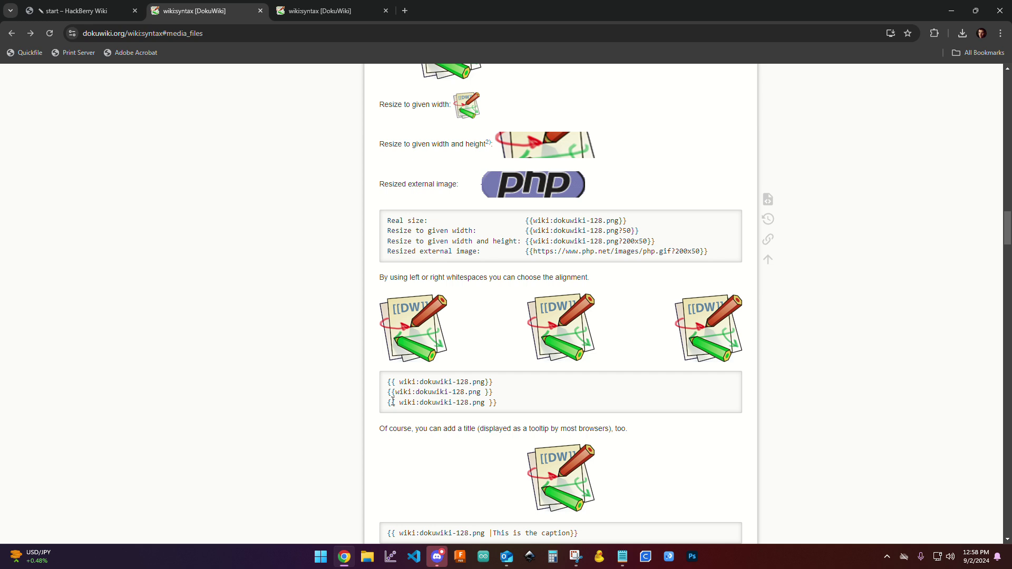
click(95, 20)
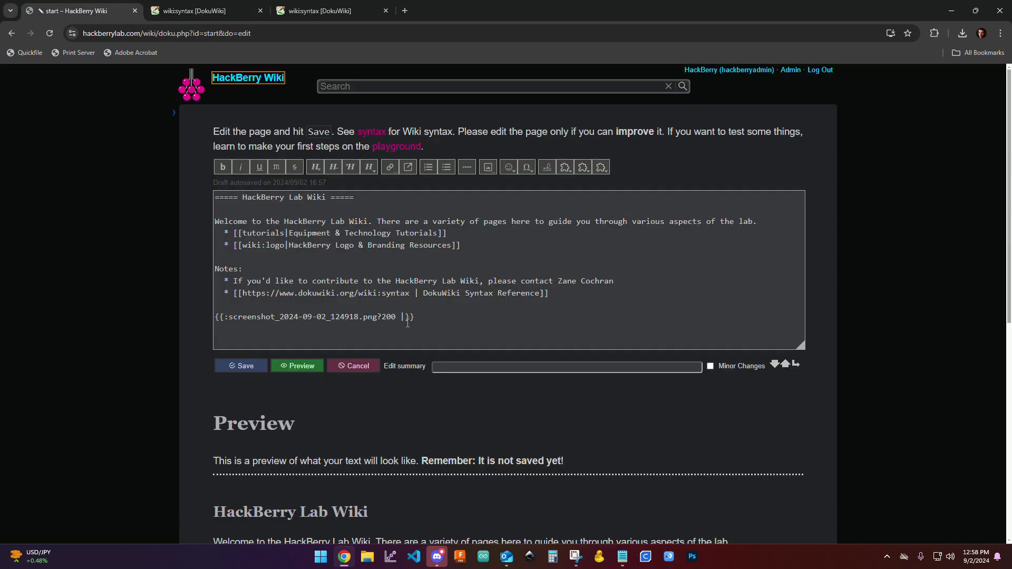
click(225, 317)
text(:)
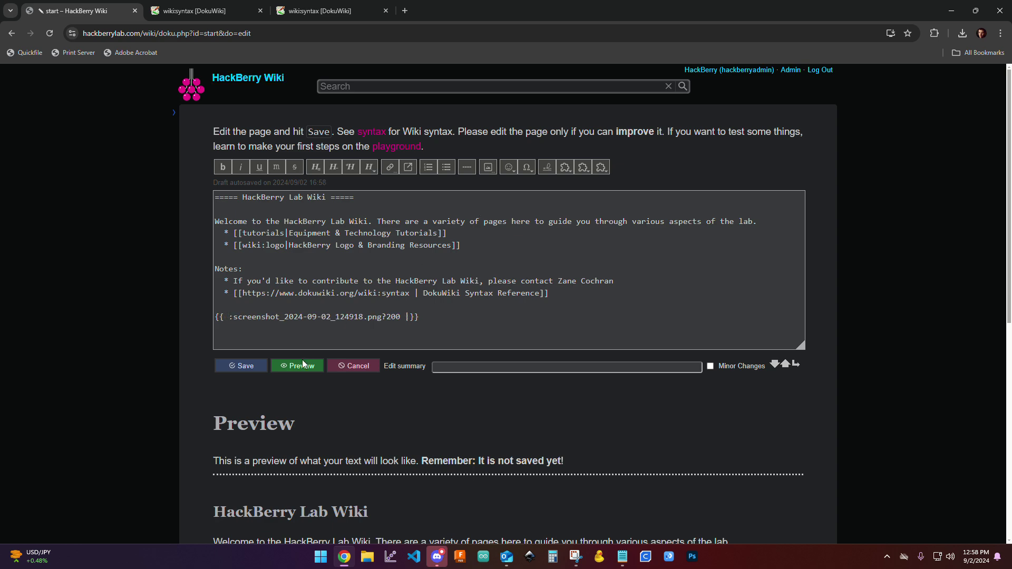
scroll(413, 347, down, 7)
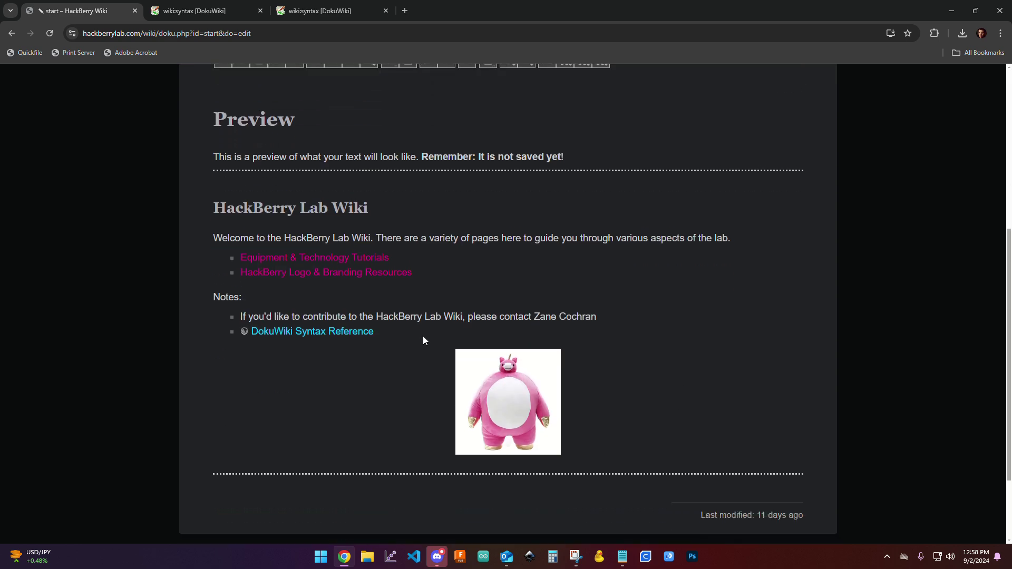
scroll(498, 341, up, 5)
scroll(499, 345, up, 2)
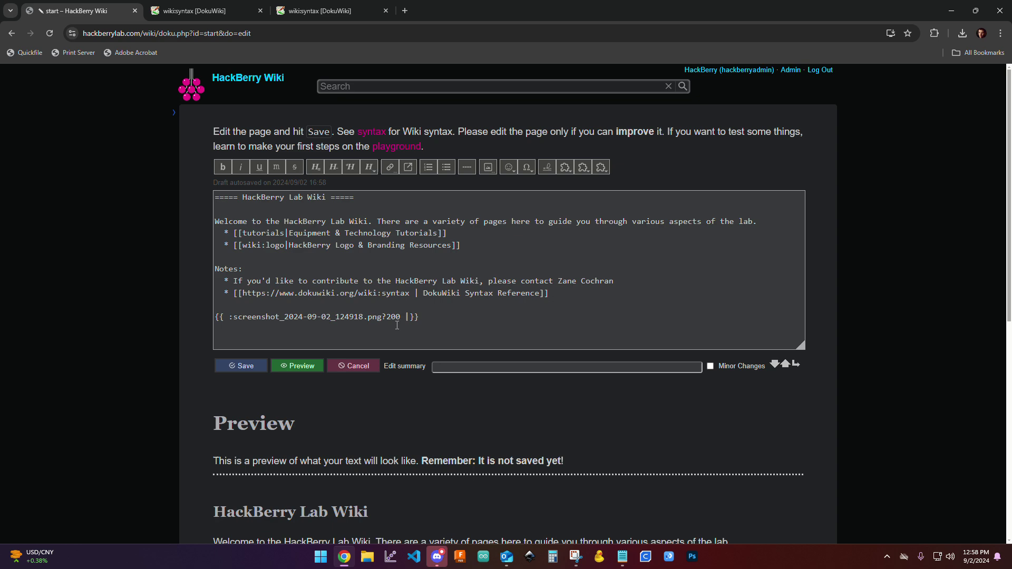
Remove the extra space before the closing braces and preview the centred 200-pixel image.
click(303, 368)
scroll(453, 384, down, 5)
scroll(426, 274, up, 3)
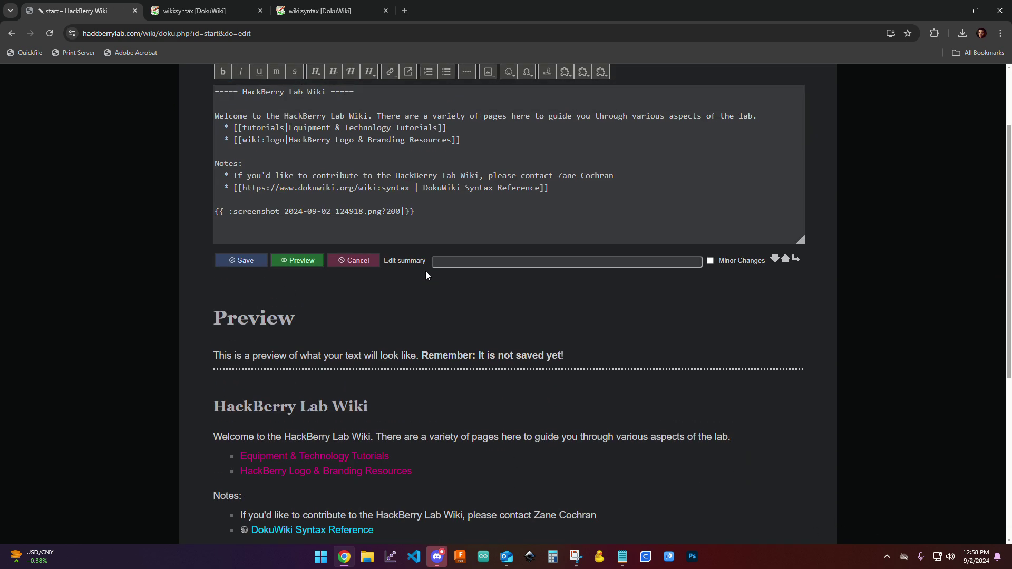
click(406, 211)
click(297, 260)
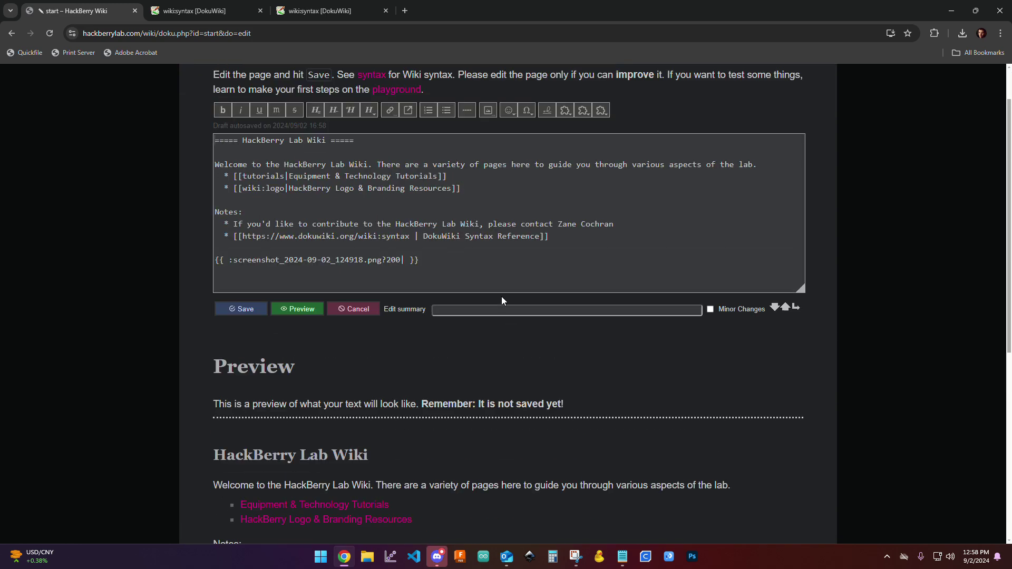
click(411, 263)
key(BackSpace)
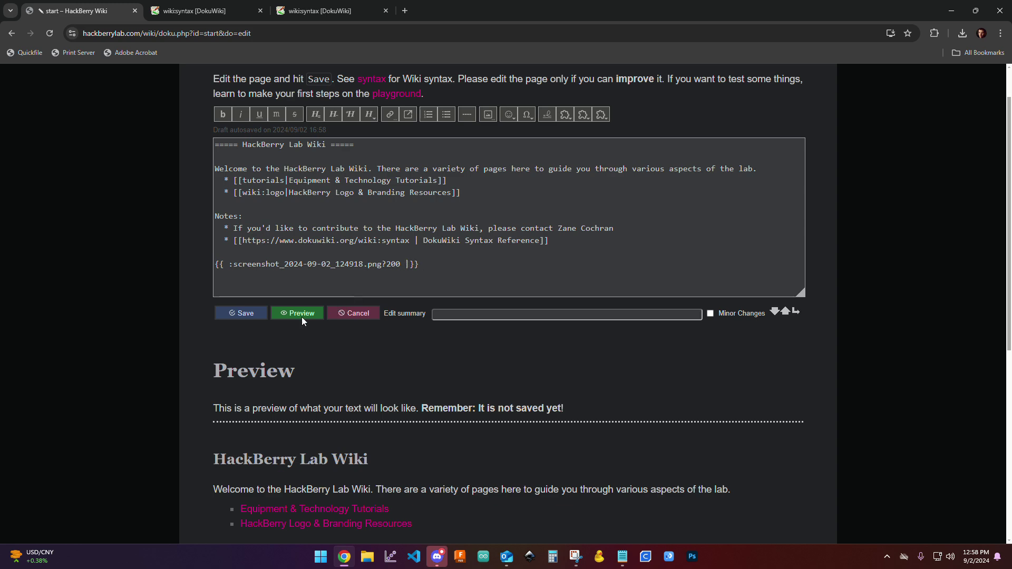
click(303, 315)
scroll(457, 341, up, 3)
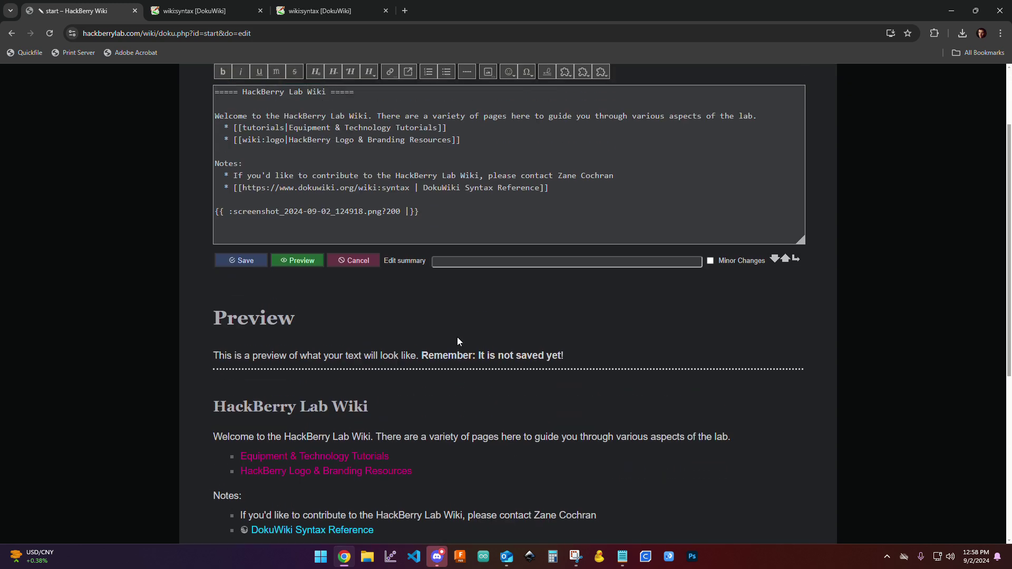
Change the image width from 200 to 400 and preview it.
double_click(394, 211)
click(431, 209)
click(305, 260)
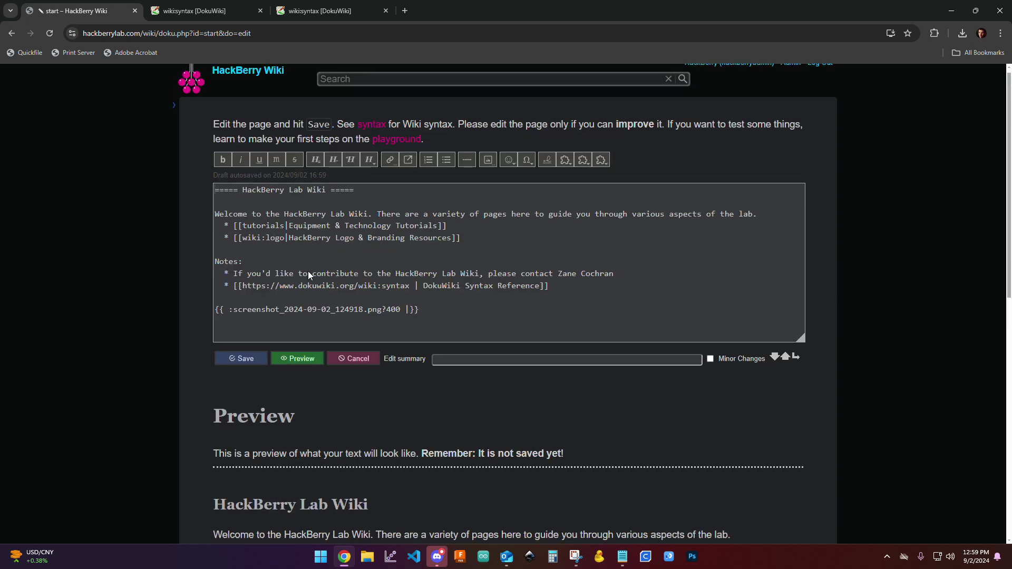
scroll(308, 271, down, 10)
scroll(455, 388, up, 8)
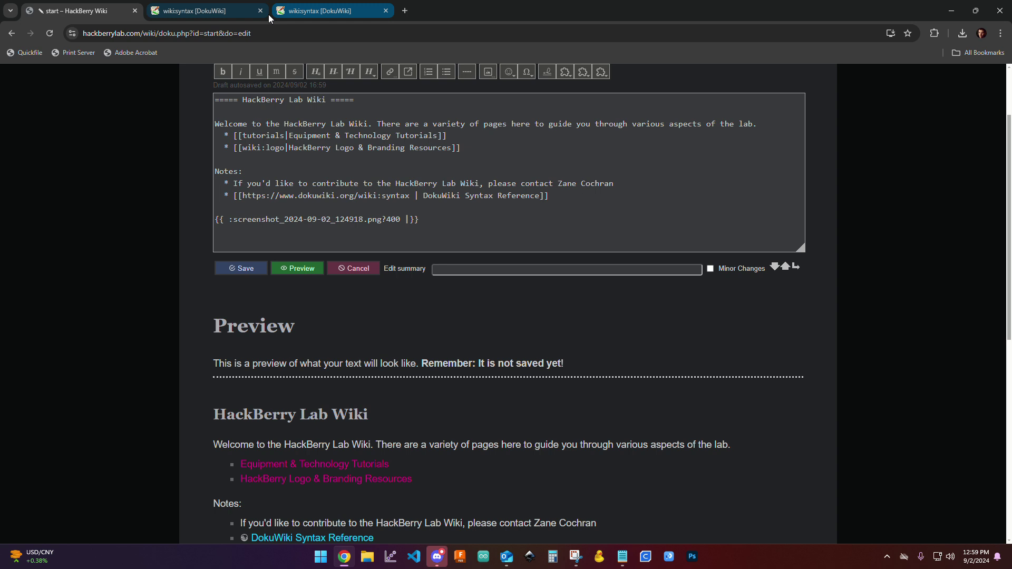
click(227, 17)
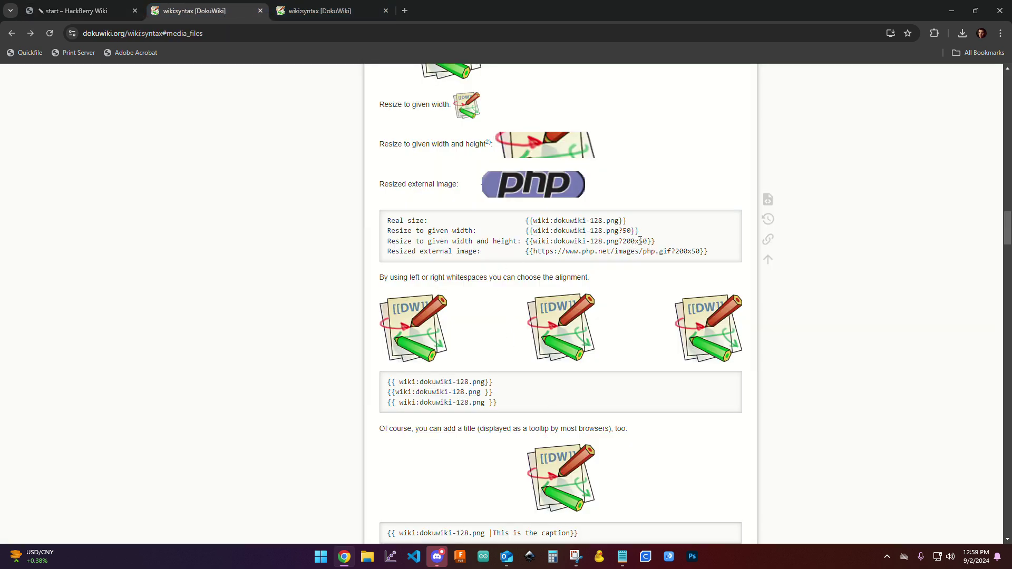
scroll(640, 241, up, 2)
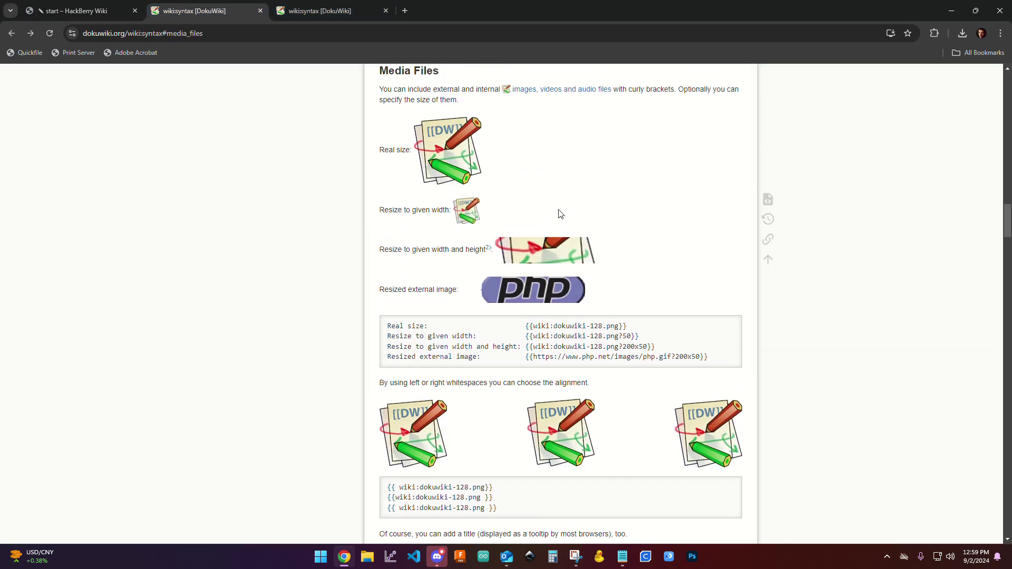
click(75, 12)
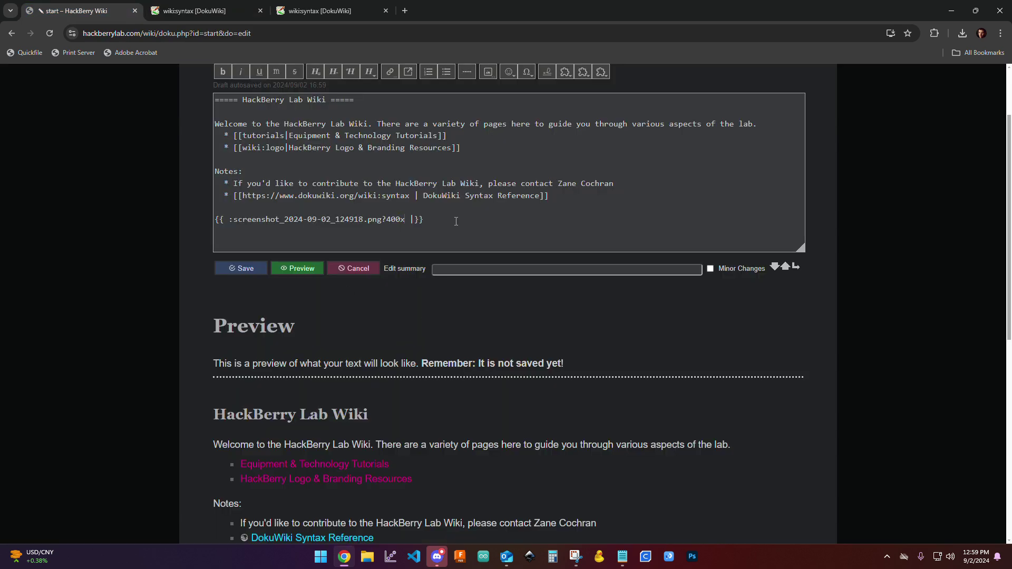
Try the size 400x100 and preview the result.
text(100)
click(297, 268)
scroll(530, 408, down, 5)
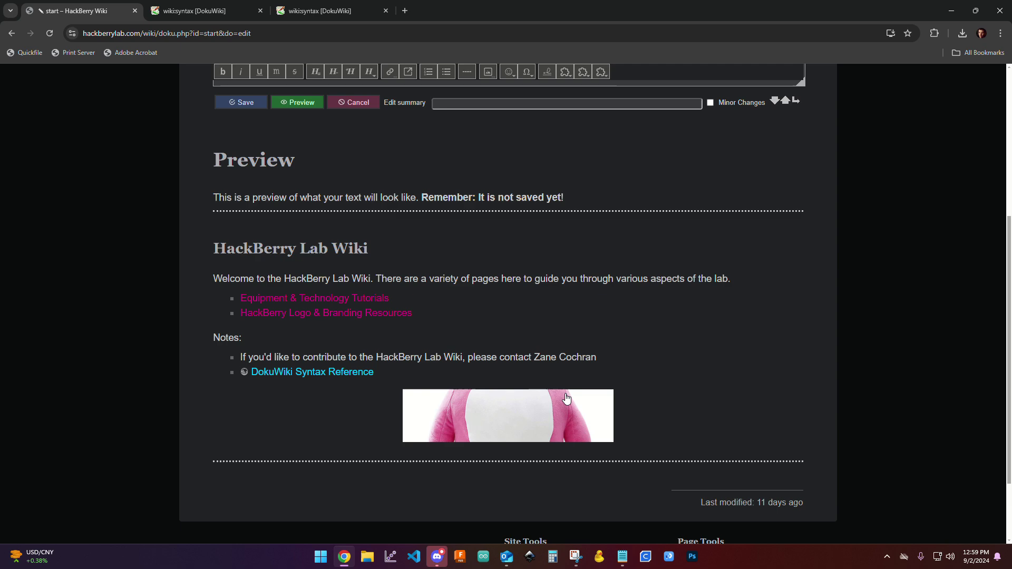
scroll(551, 415, up, 4)
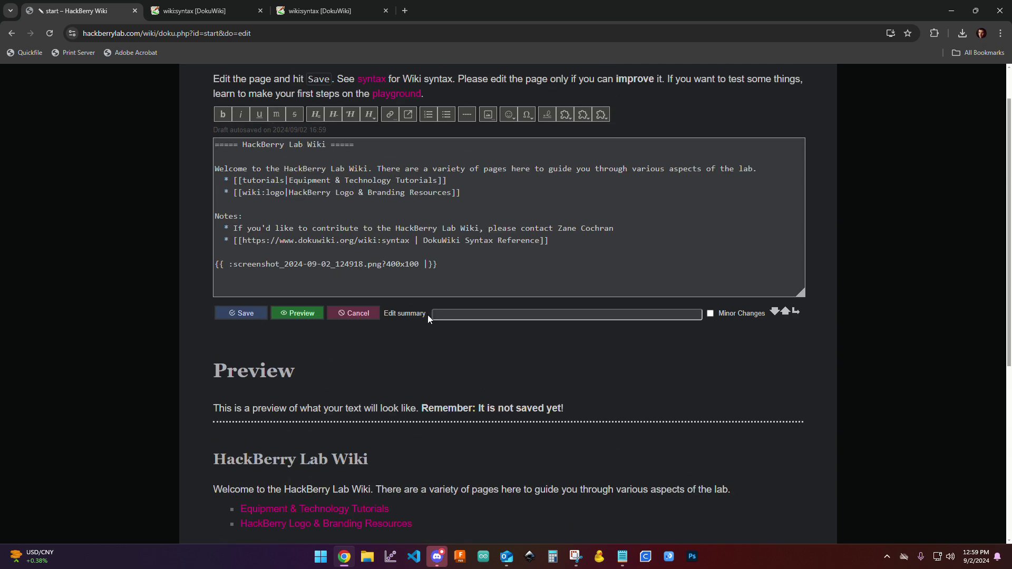
Delete the x100 height, change the width to 300, and preview.
drag(407, 264, 417, 263)
key(BackSpace)
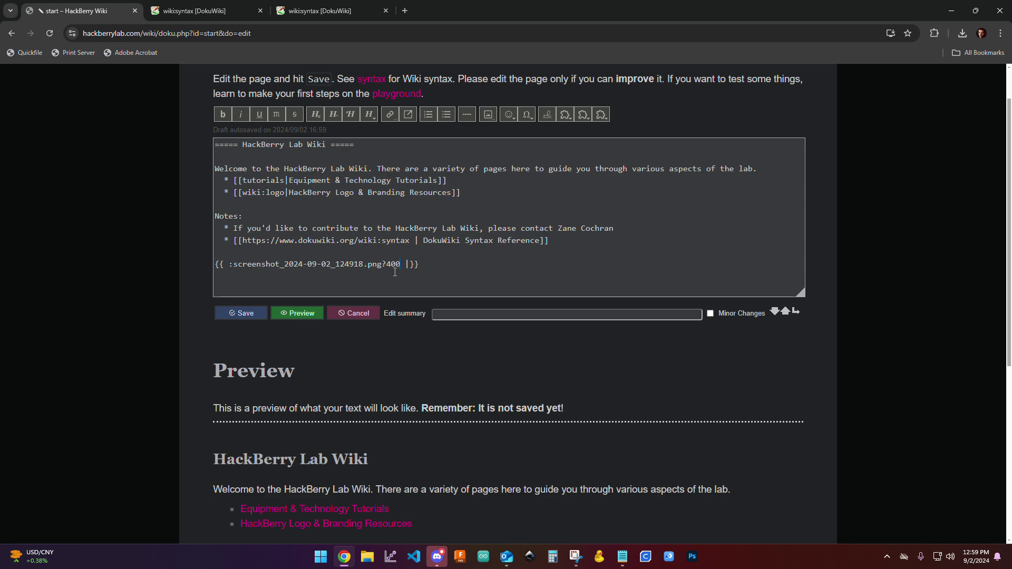
drag(385, 264, 392, 265)
text(3)
click(311, 316)
scroll(553, 390, down, 9)
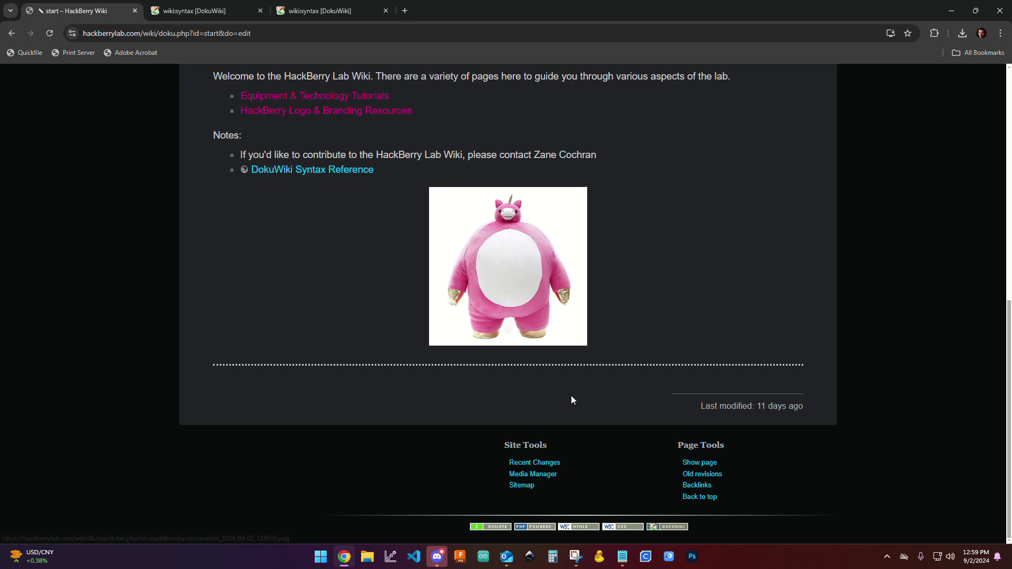
scroll(526, 363, up, 7)
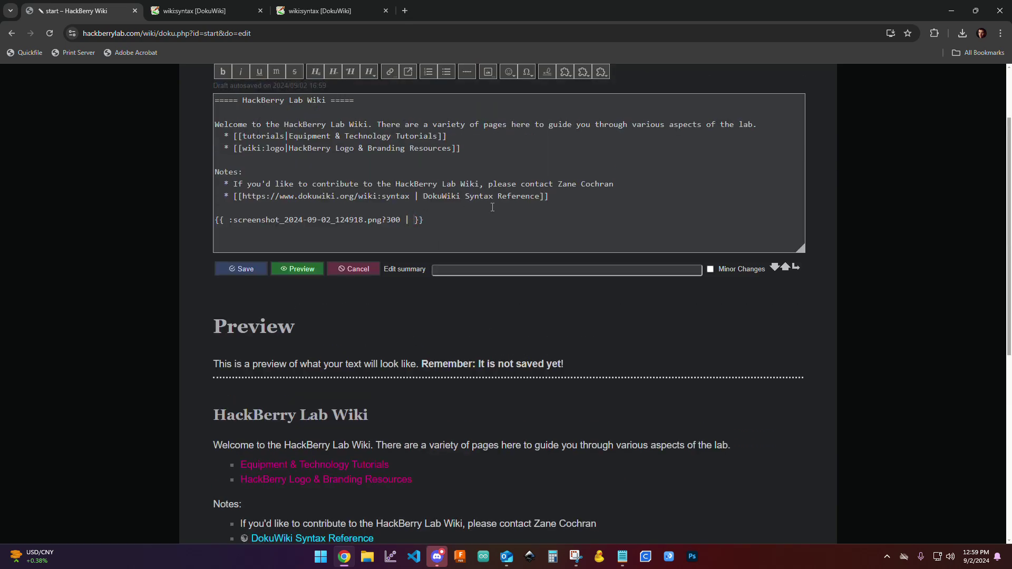
Title the unicorn image 'This is a unicorn!' and check its tooltip in the preview.
text(This is a unicorn!)
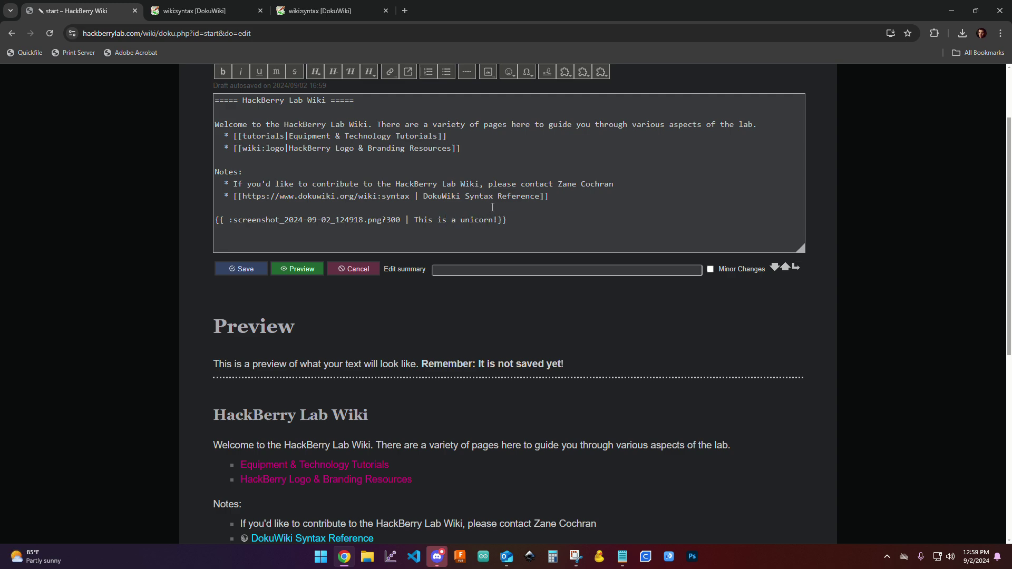
click(296, 269)
scroll(493, 408, down, 10)
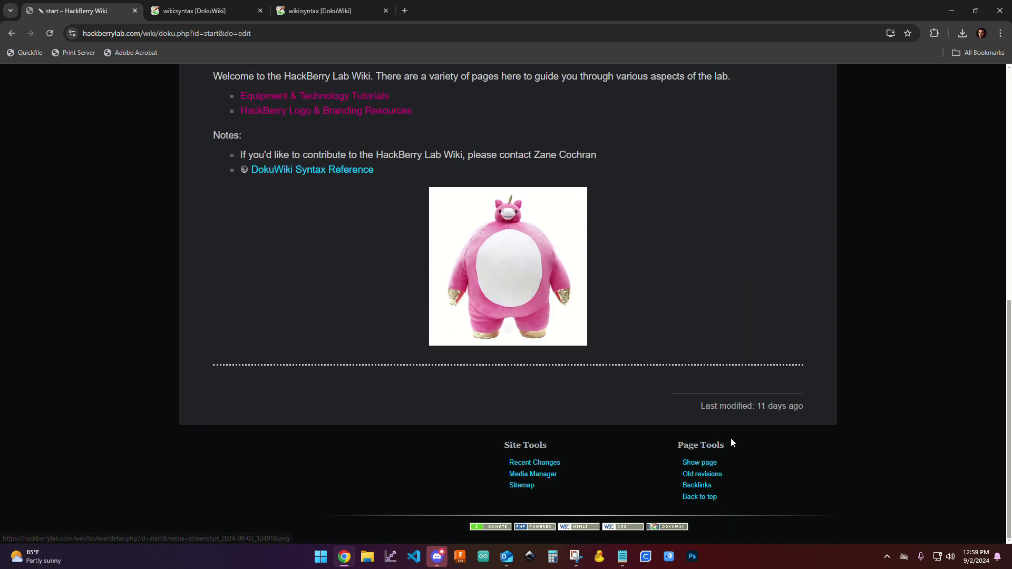
mouse_move(532, 290)
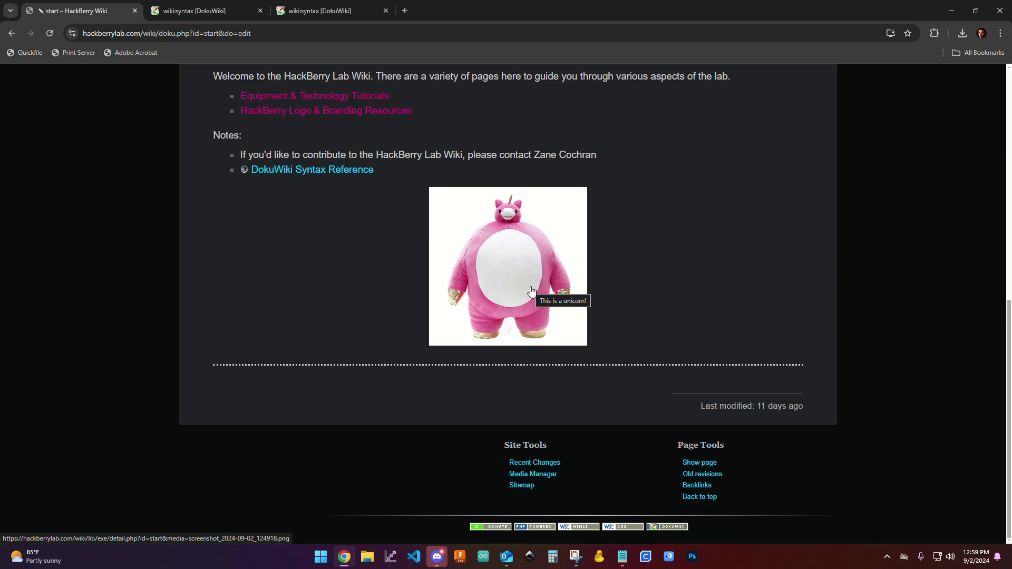
scroll(531, 291, up, 8)
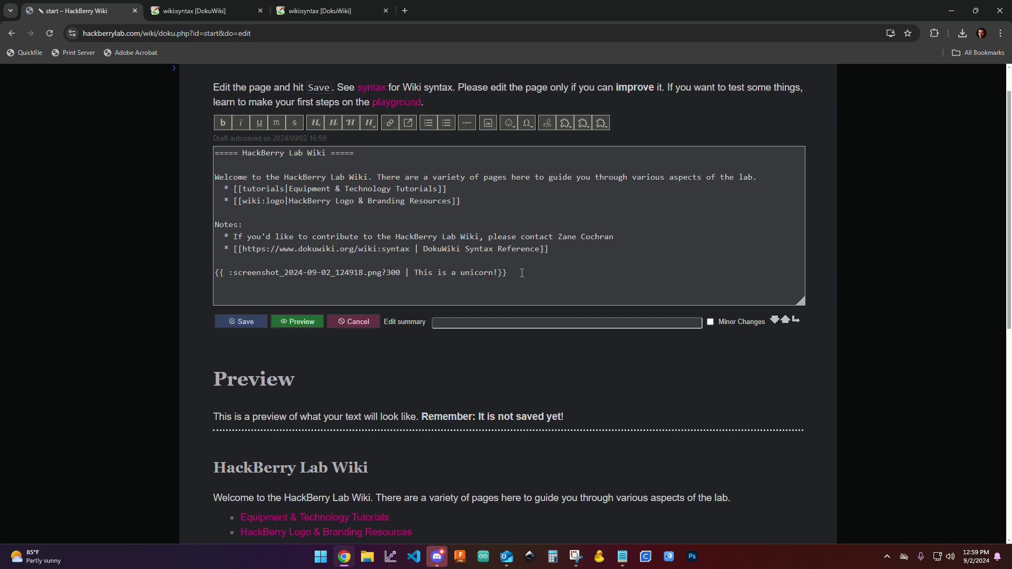
Add 'Unicorns are awesome!' after the image markup, preview it, and select the line.
text(Unicorns are awesome!)
scroll(314, 271, up, 1)
scroll(448, 338, down, 8)
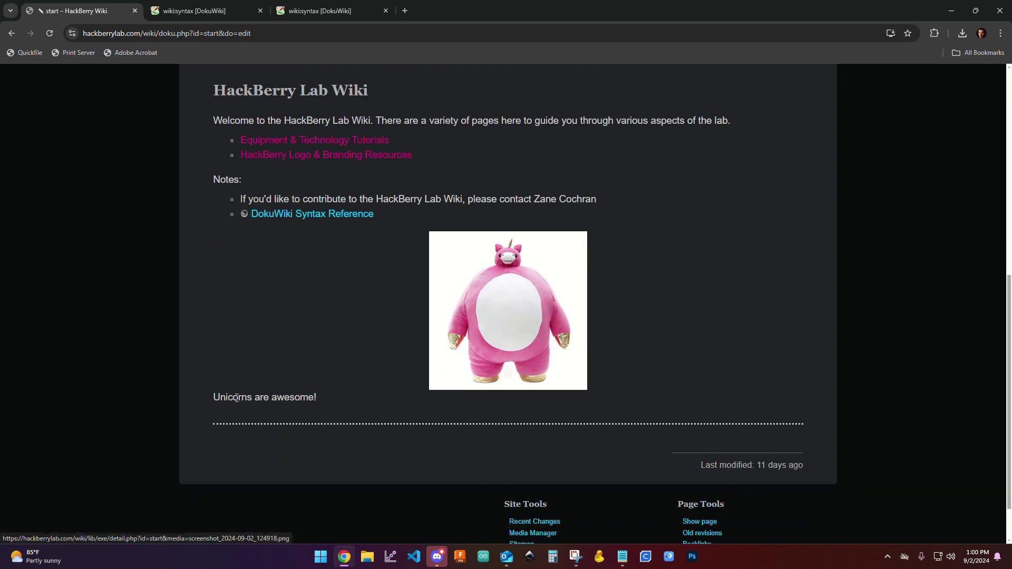
drag(238, 397, 349, 404)
click(438, 417)
scroll(237, 403, up, 8)
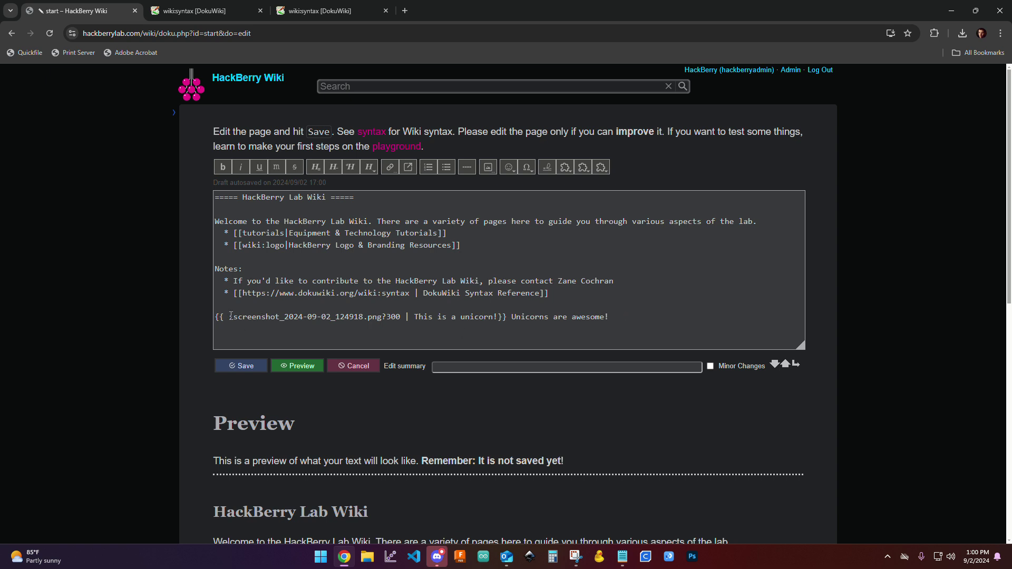
drag(230, 315, 607, 316)
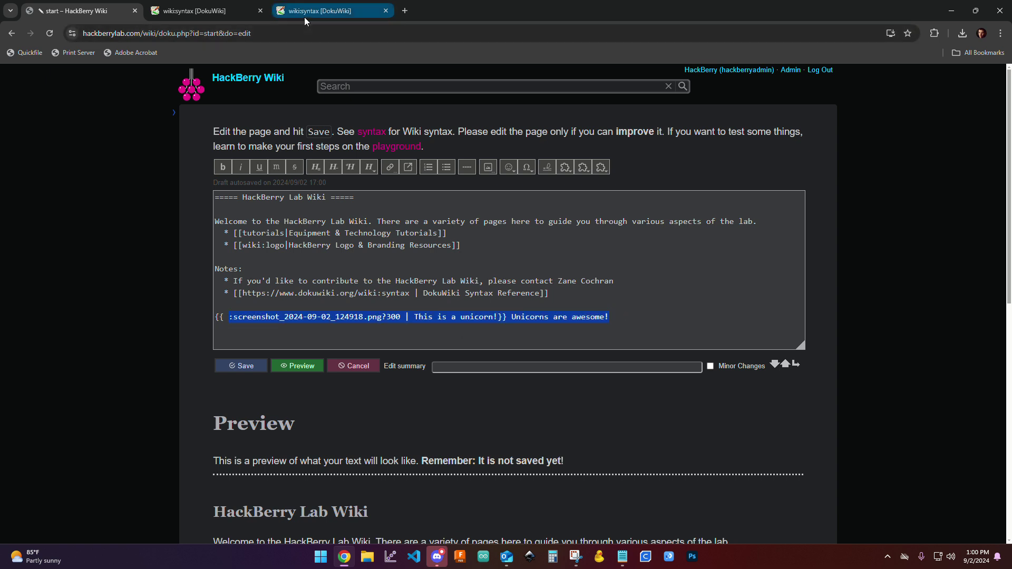
Return from the syntax reference to the start page draft and review the image markup line.
click(190, 11)
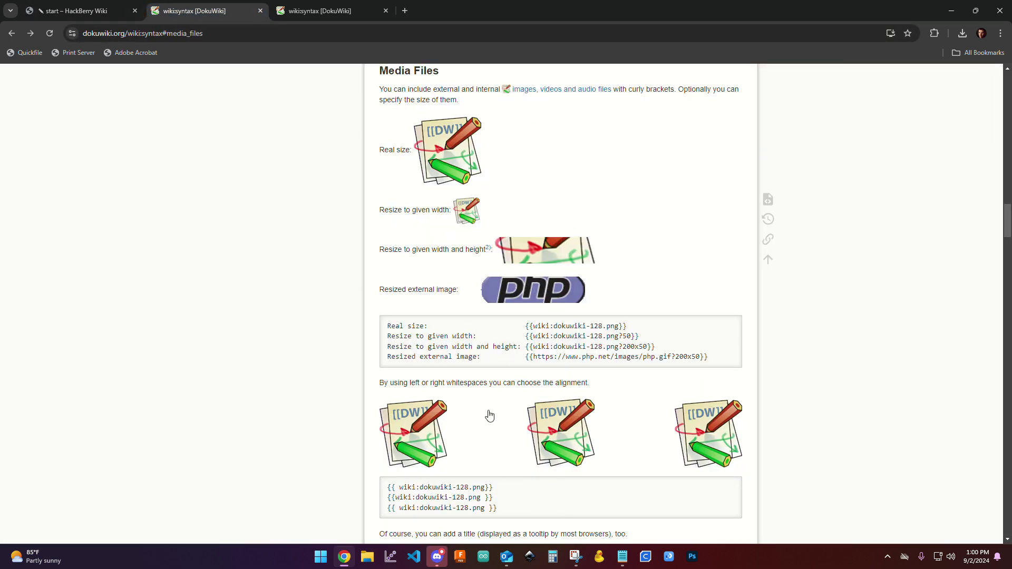
click(104, 10)
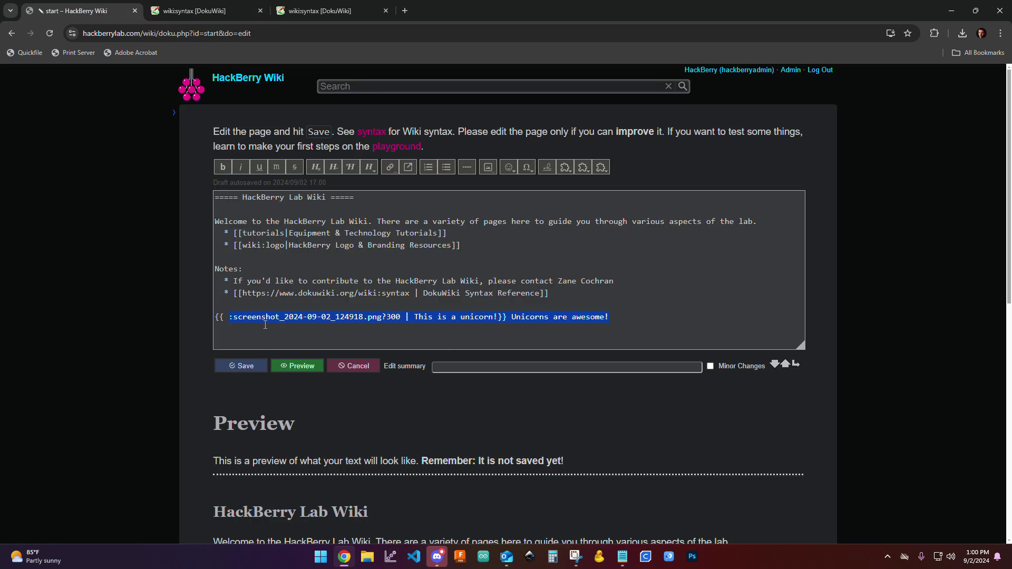
triple_click(347, 319)
click(271, 326)
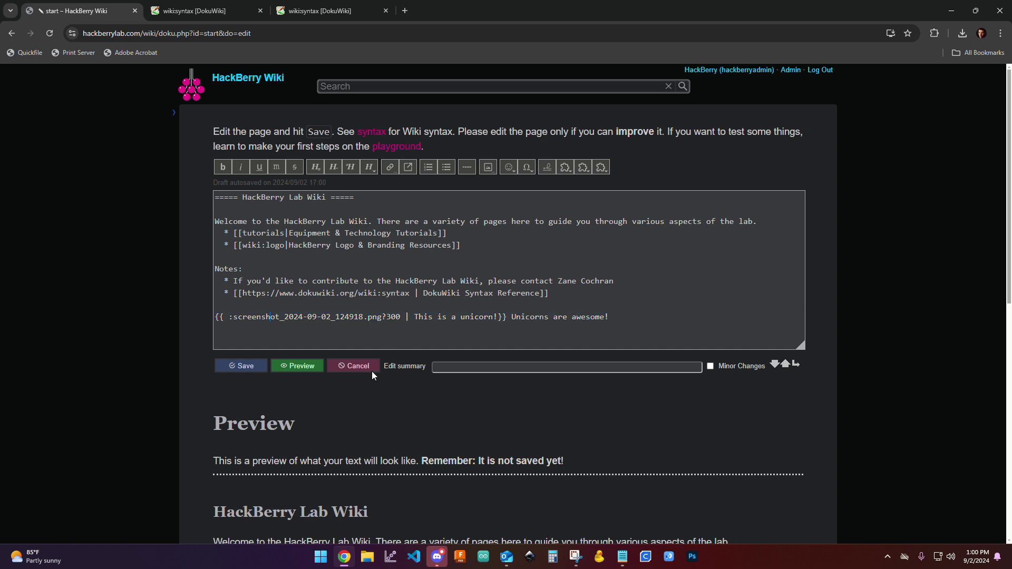